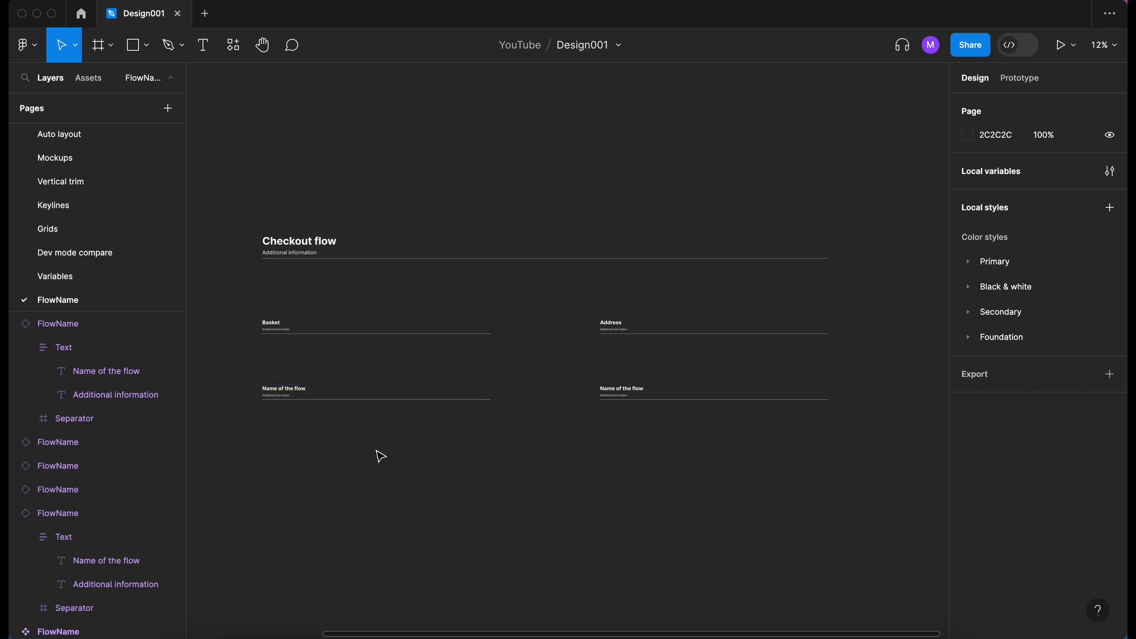
# - Add a text layer reading "Name of the flow" on the empty FlowName page
pyautogui.scroll(-2, 489, 237)
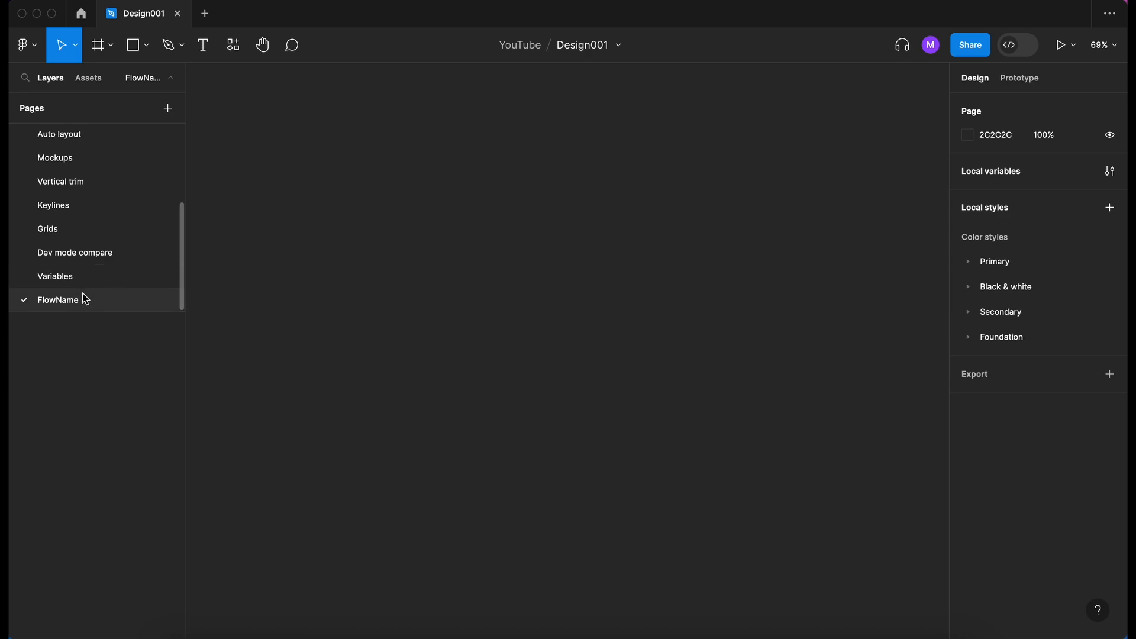
pyautogui.click(203, 47)
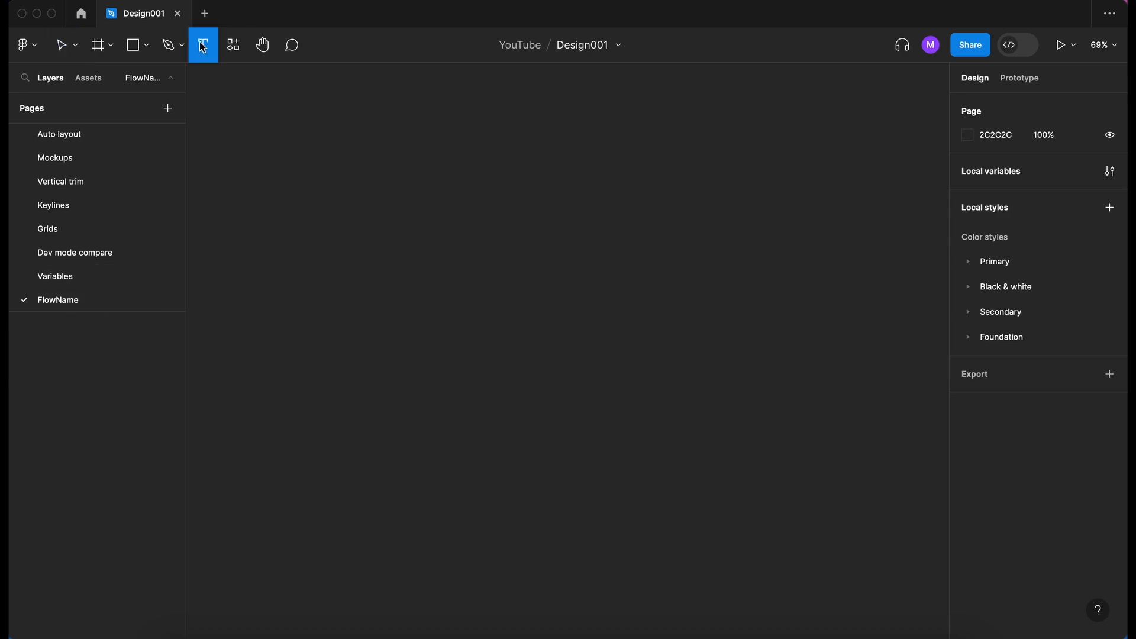
pyautogui.click(428, 272)
pyautogui.write('Name of the flow')
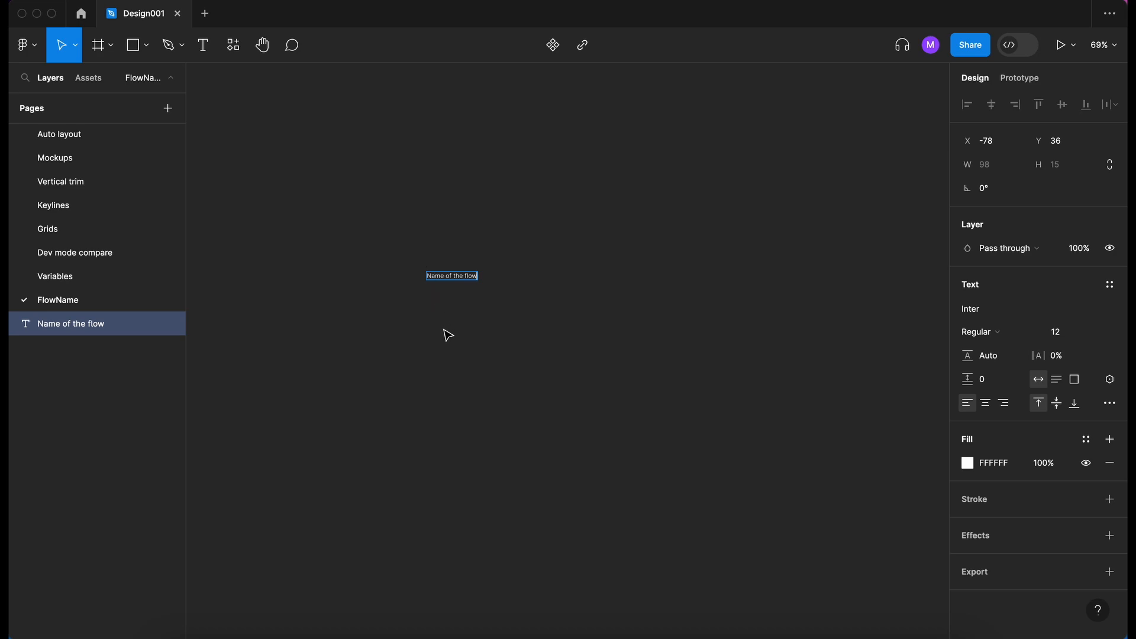
pyautogui.press('Escape')
# - Set the font size of the "Name of the flow" text to 120
pyautogui.scroll(1, 452, 318)
pyautogui.click(1069, 334)
pyautogui.write('12')
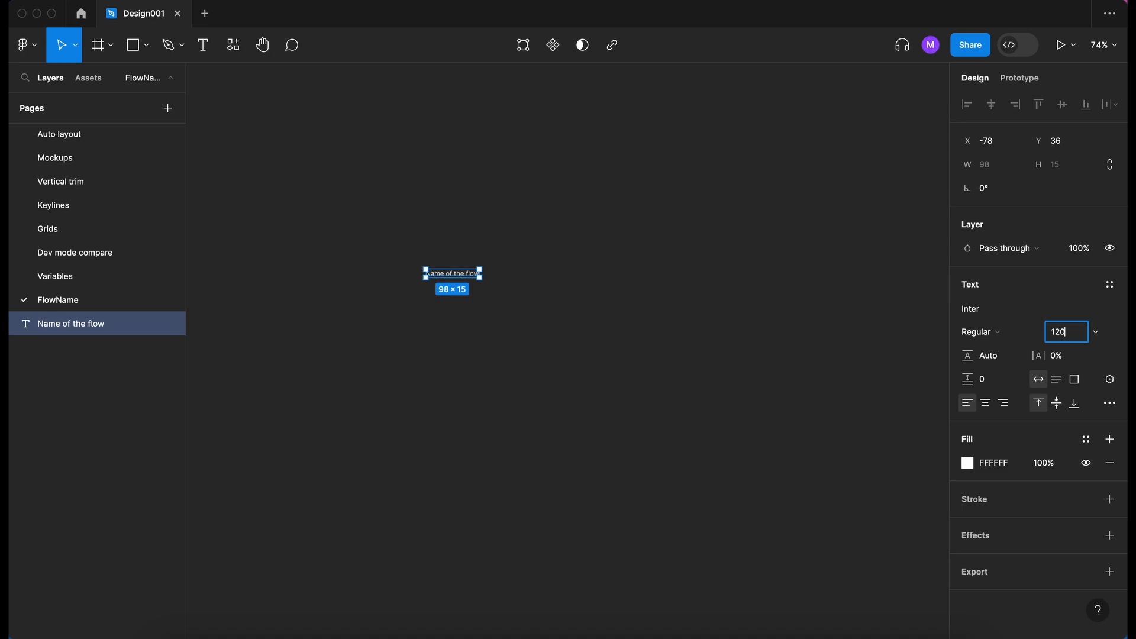
pyautogui.press('Return')
pyautogui.scroll(-5, 619, 361)
pyautogui.hscroll(3, 623, 364)
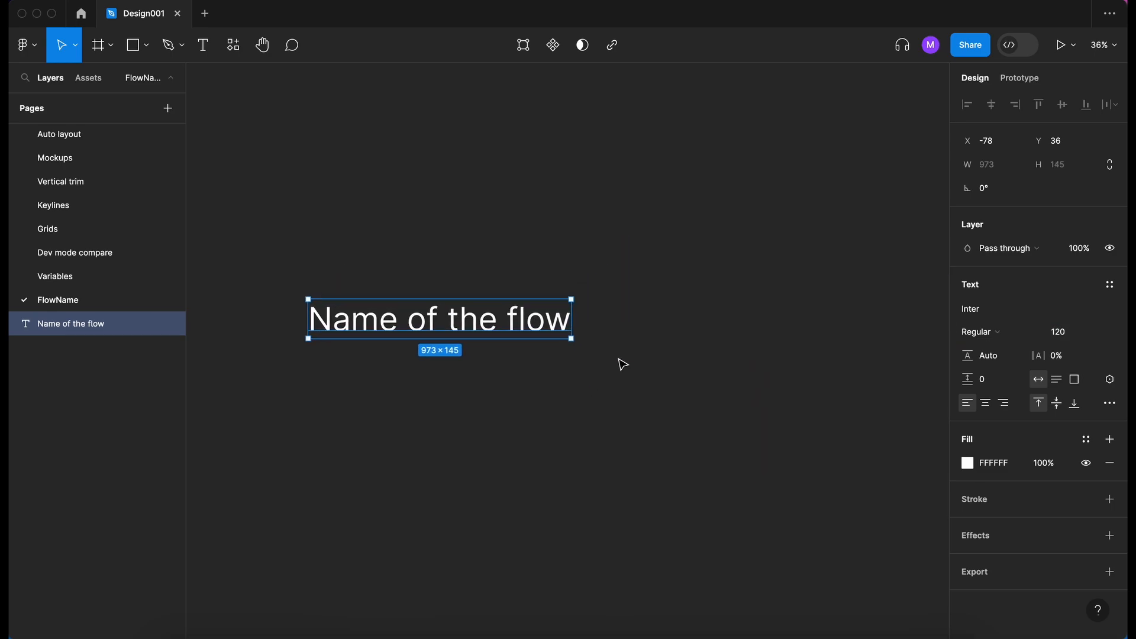
# - Change the font weight of the "Name of the flow" text to Bold
pyautogui.click(1006, 334)
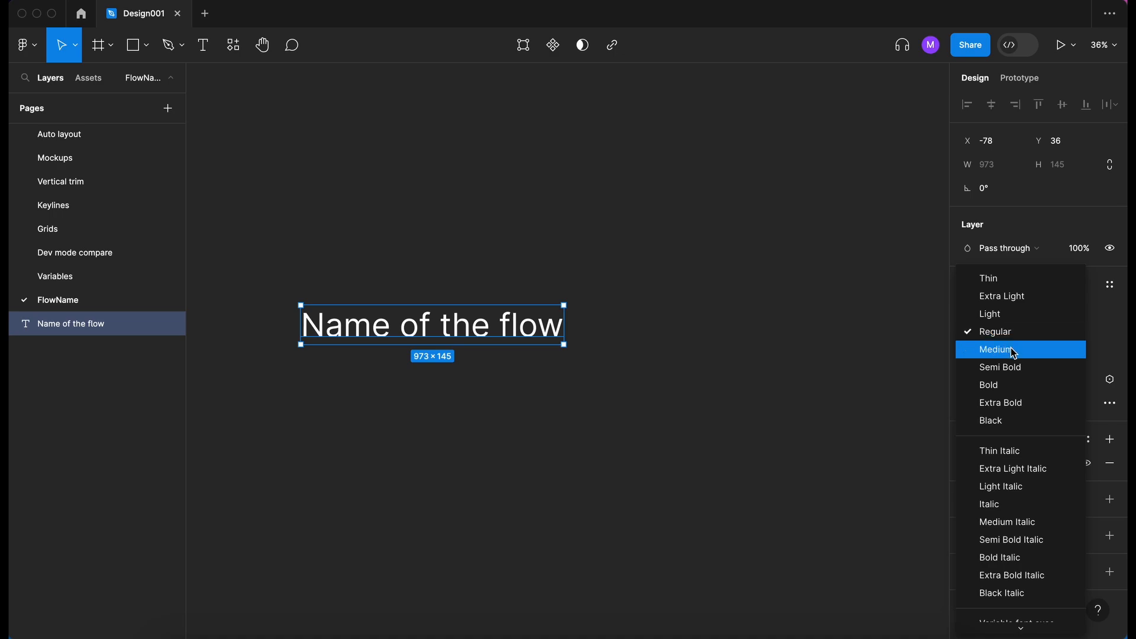
pyautogui.click(1019, 385)
pyautogui.scroll(-3, 343, 391)
pyautogui.scroll(2, 343, 391)
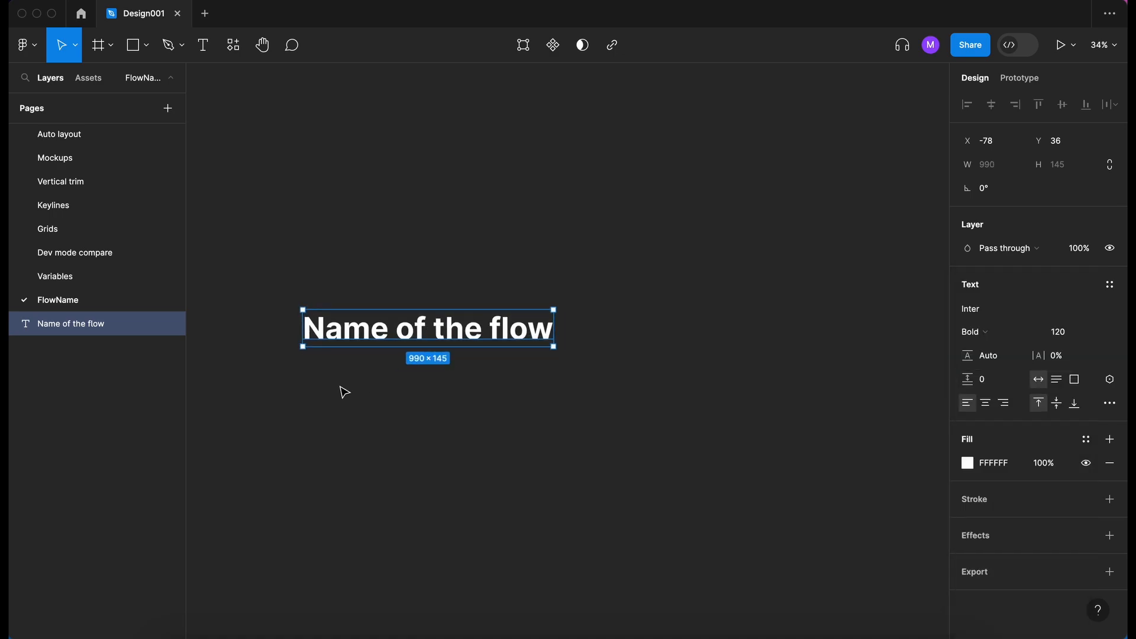
pyautogui.scroll(1, 343, 391)
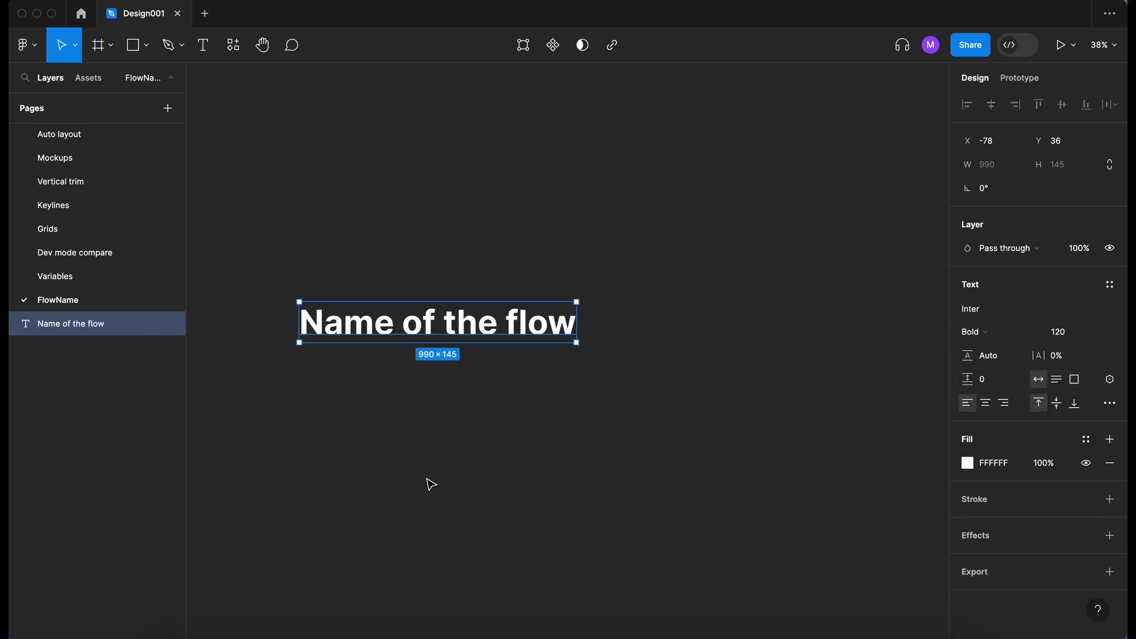
pyautogui.scroll(-2, 392, 325)
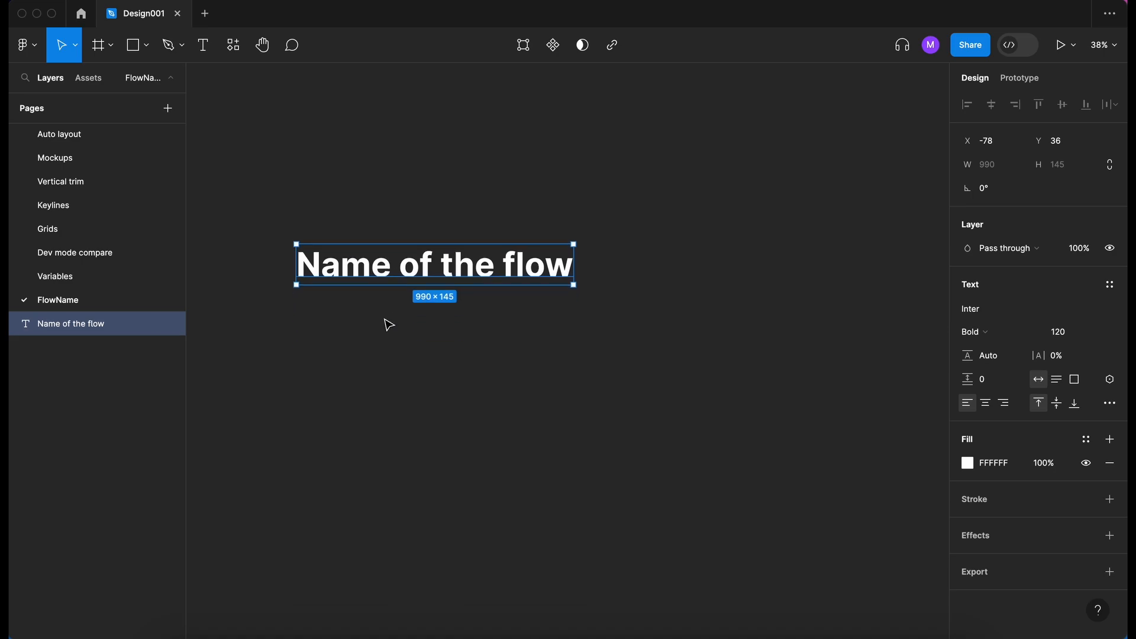
# - Duplicate the heading text directly below the original and replace the copy's wording with "Additional information"
pyautogui.press('Escape')
pyautogui.moveTo(394, 276); pyautogui.dragTo(391, 329)
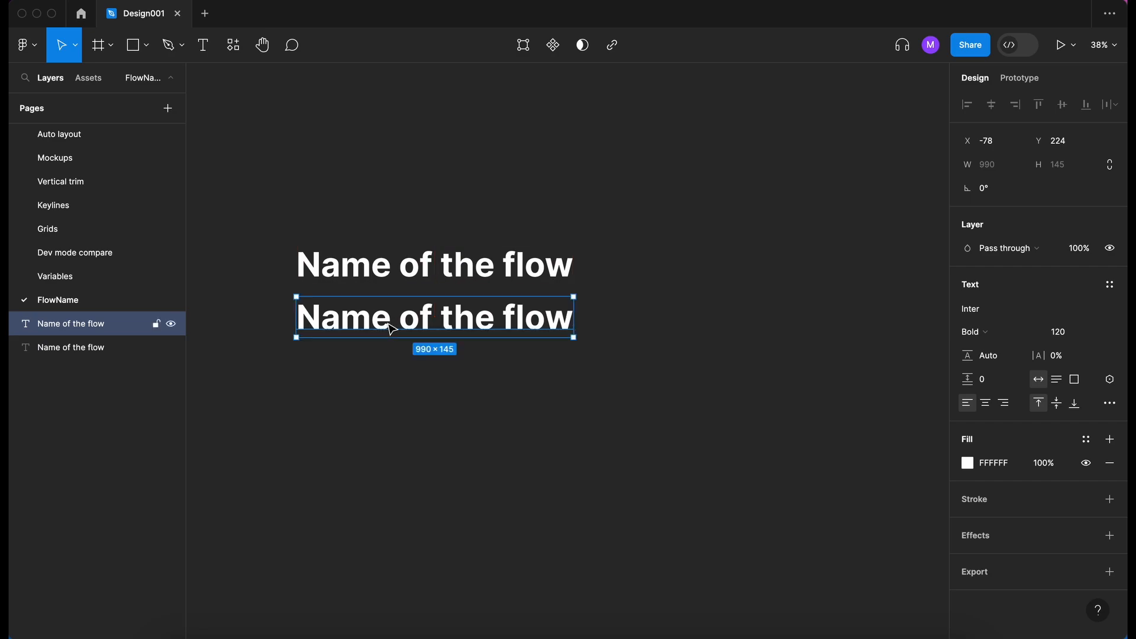
pyautogui.scroll(5, 390, 329)
pyautogui.doubleClick(400, 318)
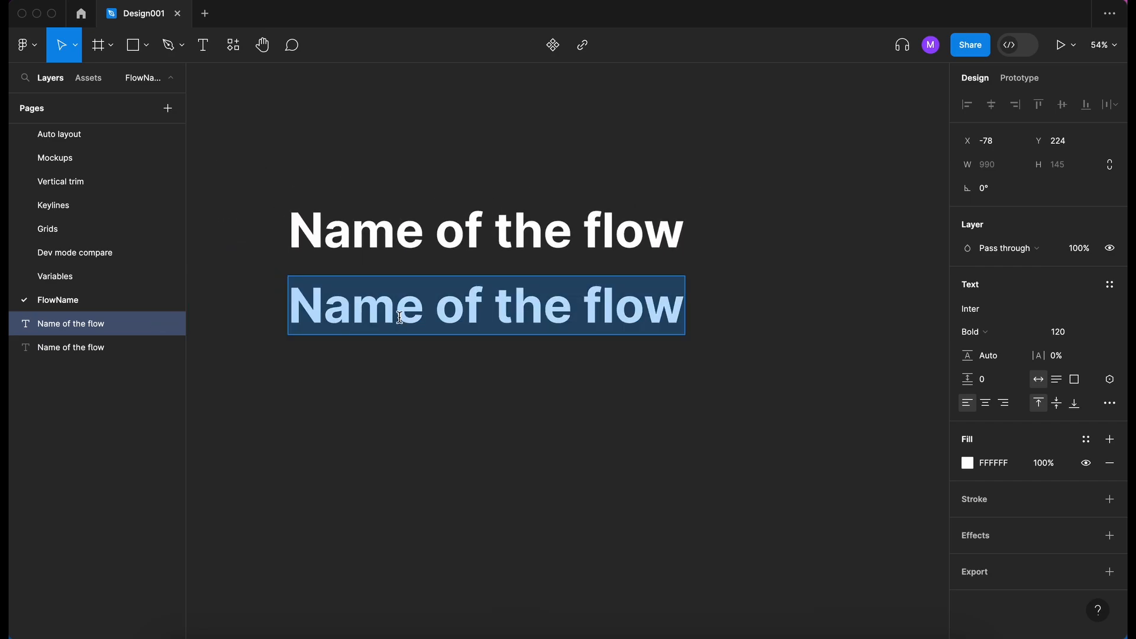
pyautogui.write('Additional')
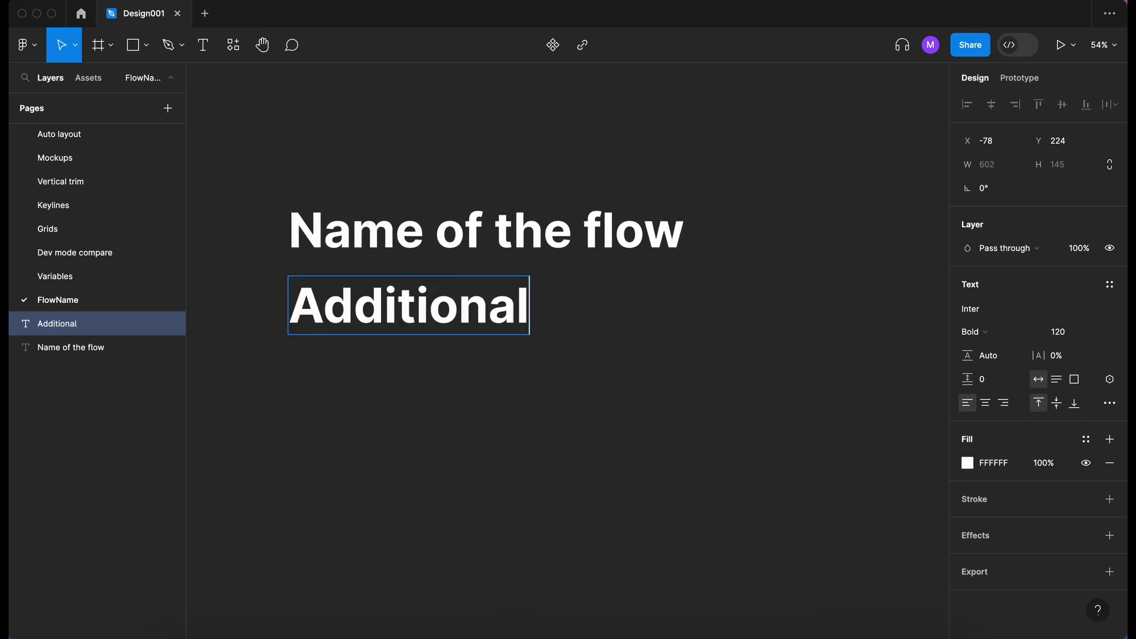
pyautogui.write(' information')
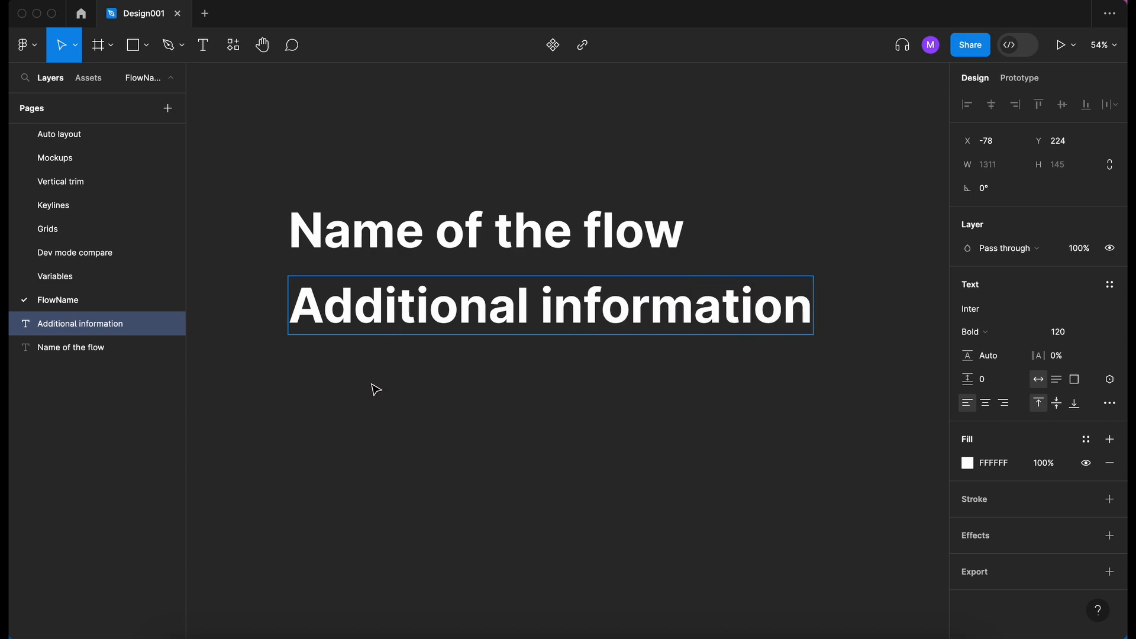
pyautogui.press('Escape')
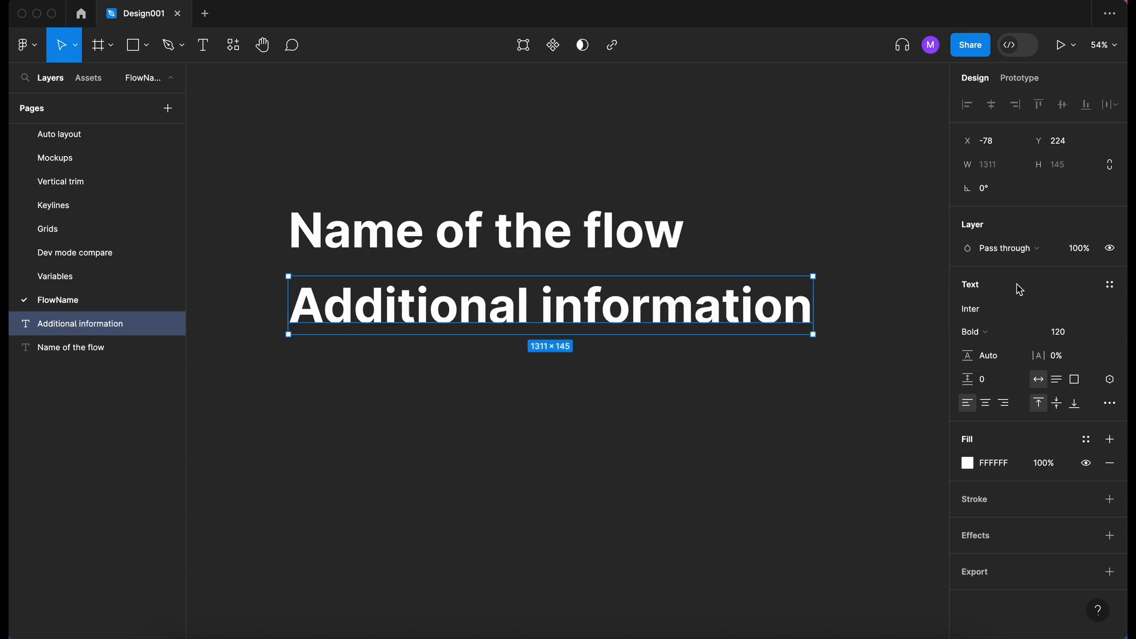
# - Set the "Additional information" text to Regular weight and half the heading's font size, 60
pyautogui.click(1009, 336)
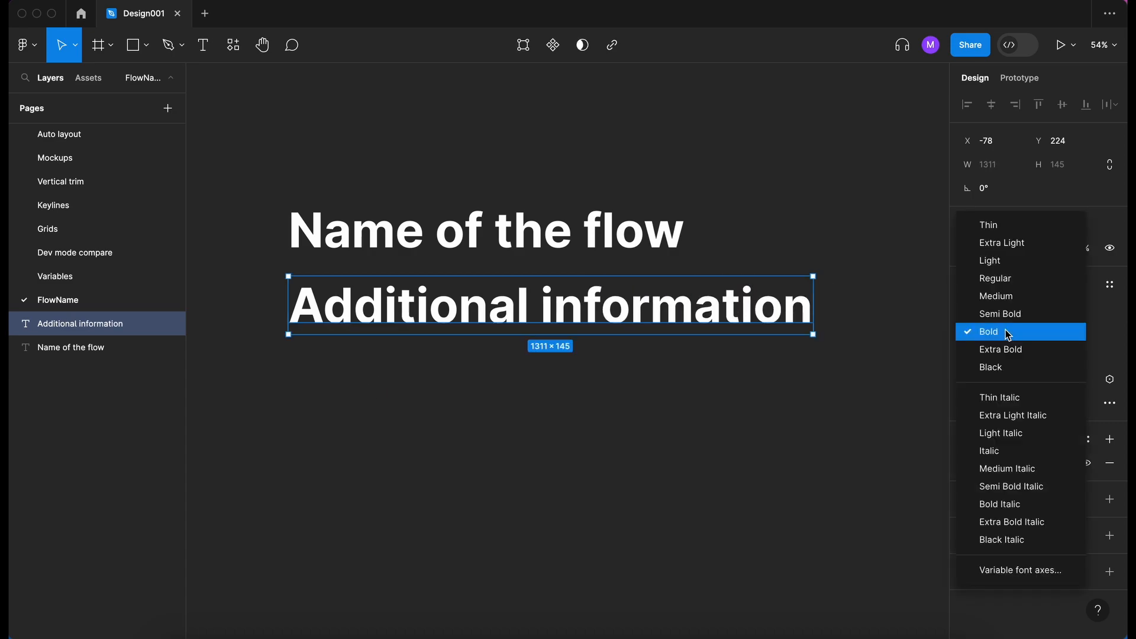
pyautogui.click(1024, 279)
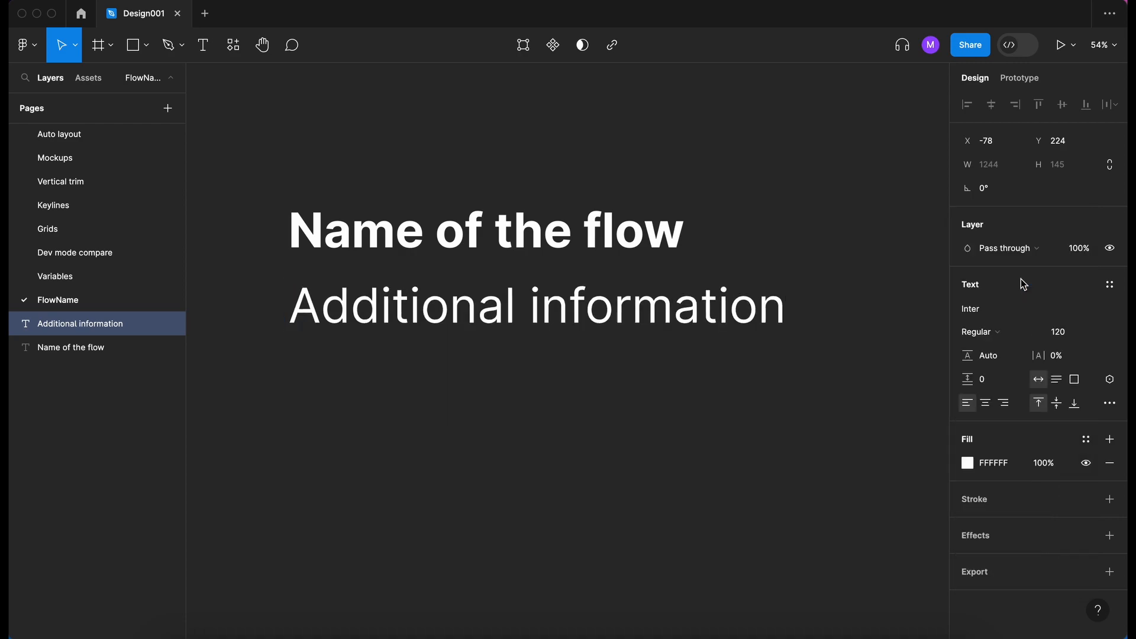
pyautogui.click(1068, 335)
pyautogui.press('Right')
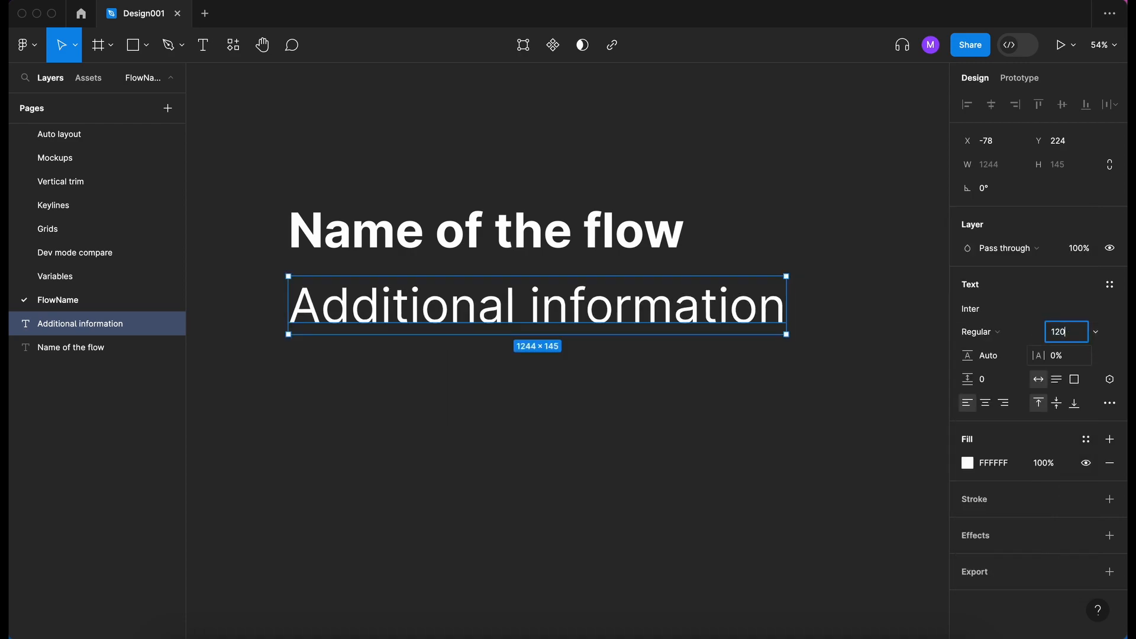
pyautogui.write('/2')
pyautogui.press('Return')
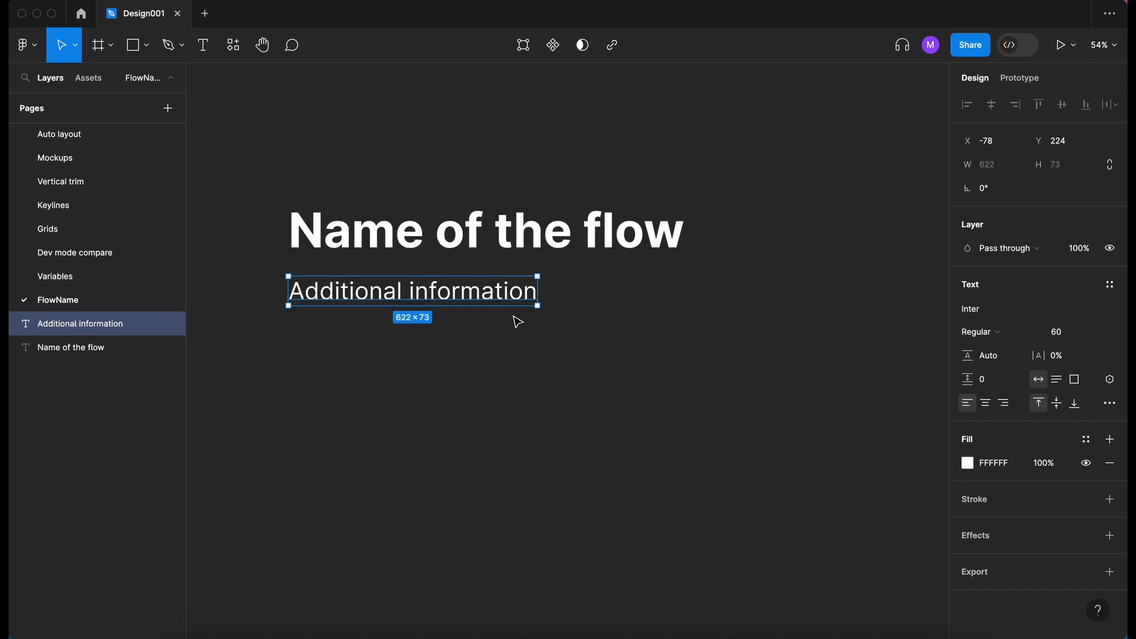
# - Wrap the heading and the additional information text in an auto layout frame and name it "Text"
pyautogui.keyDown('shift'); pyautogui.click(500, 245); pyautogui.keyUp('shift')
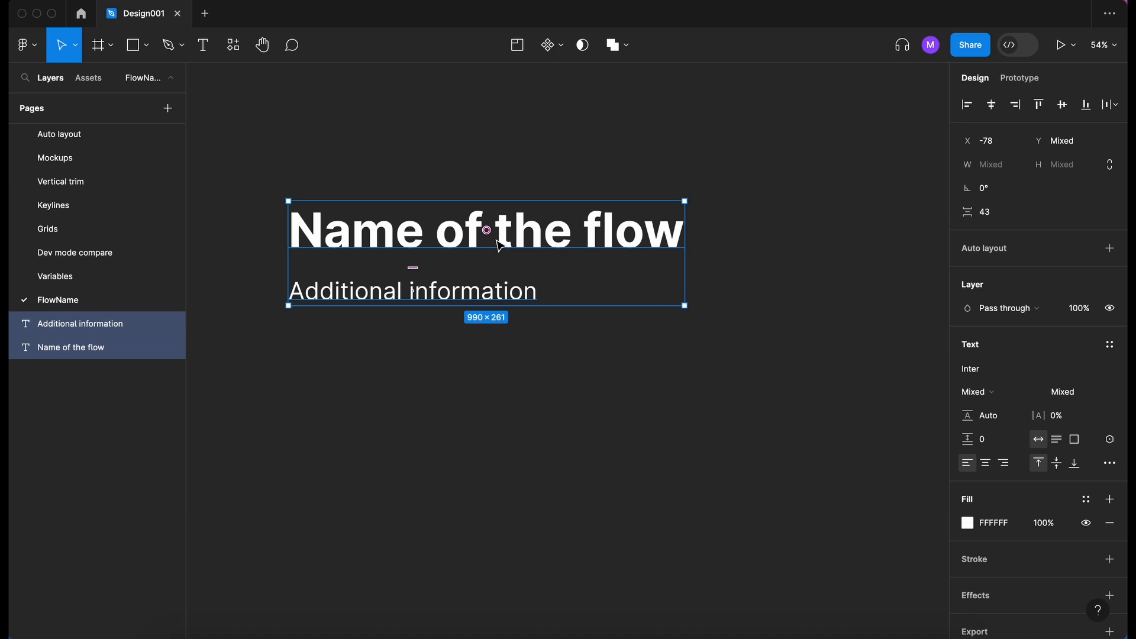
pyautogui.hotkey('shift', 'a')
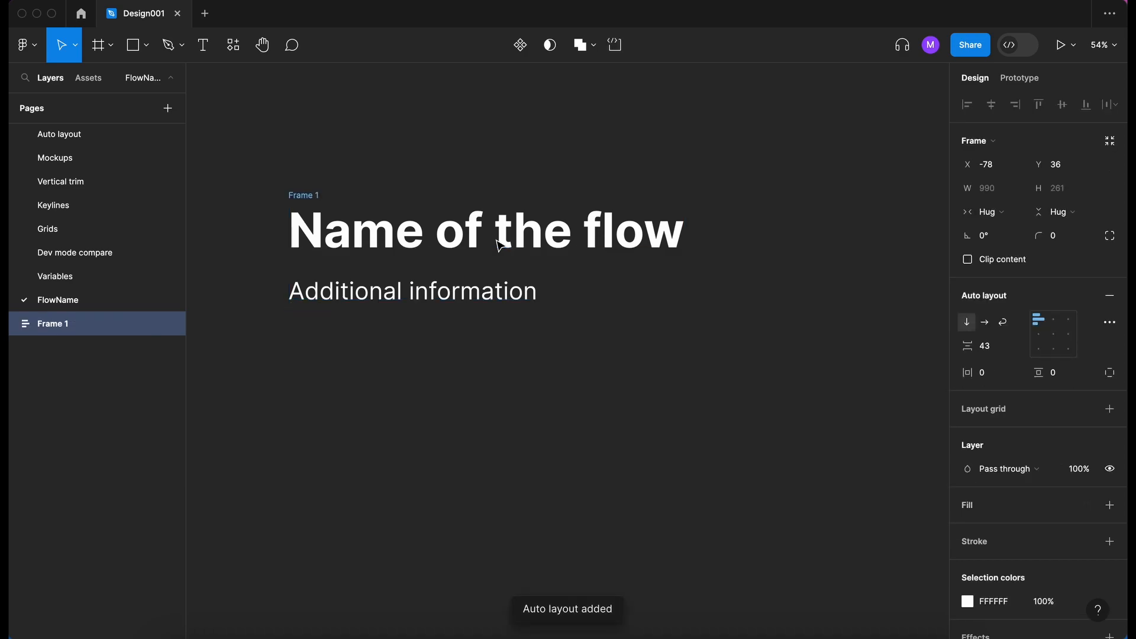
pyautogui.doubleClick(58, 323)
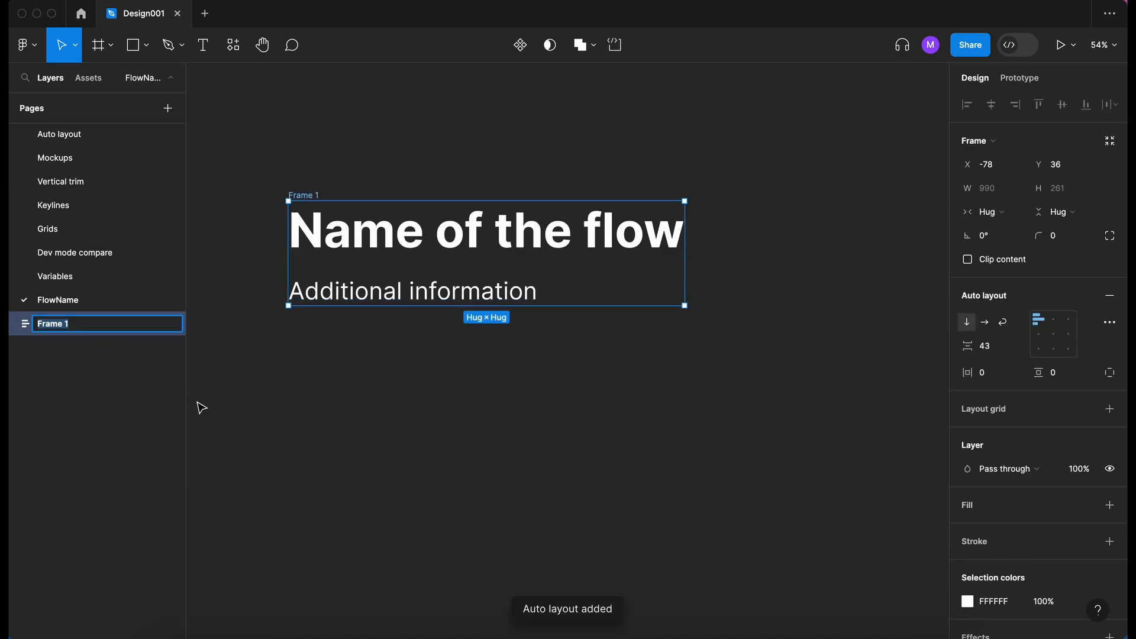
pyautogui.write('Text')
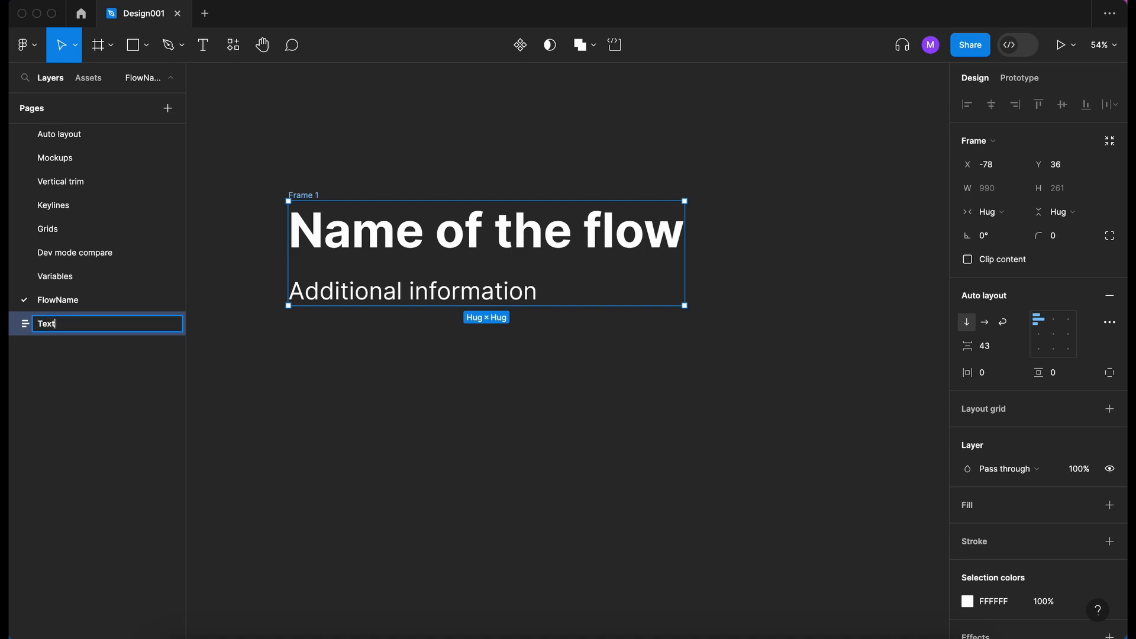
pyautogui.press('Return')
# - Draw a thin horizontal frame about 853 × 1 just below the "Additional information" text, aligned to its left edge
pyautogui.press('f')
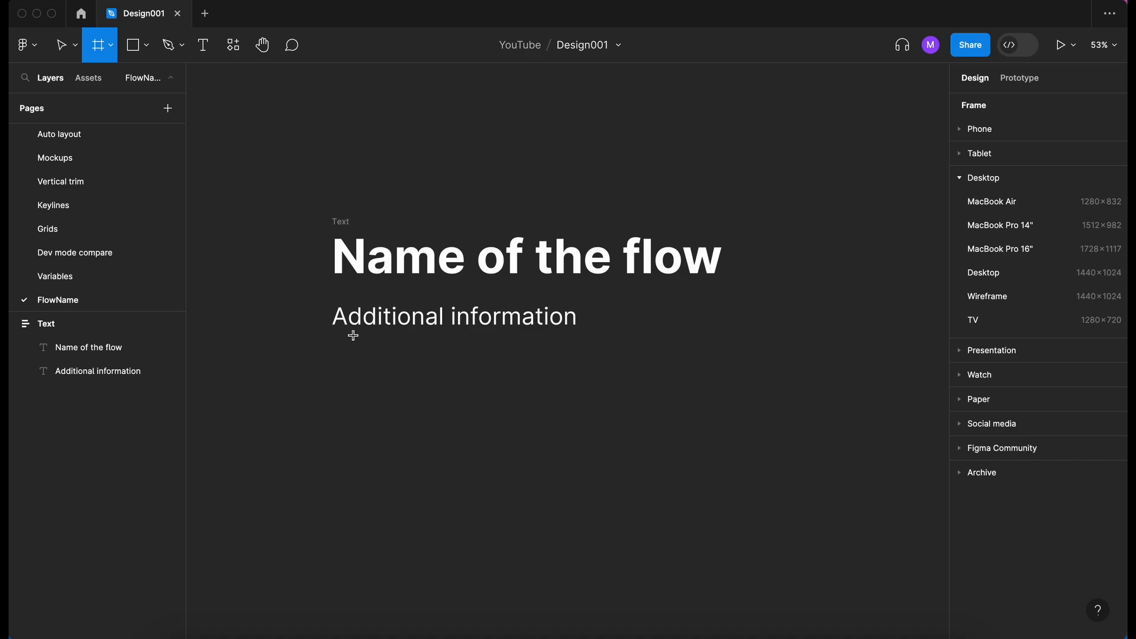
pyautogui.moveTo(338, 343); pyautogui.dragTo(671, 347)
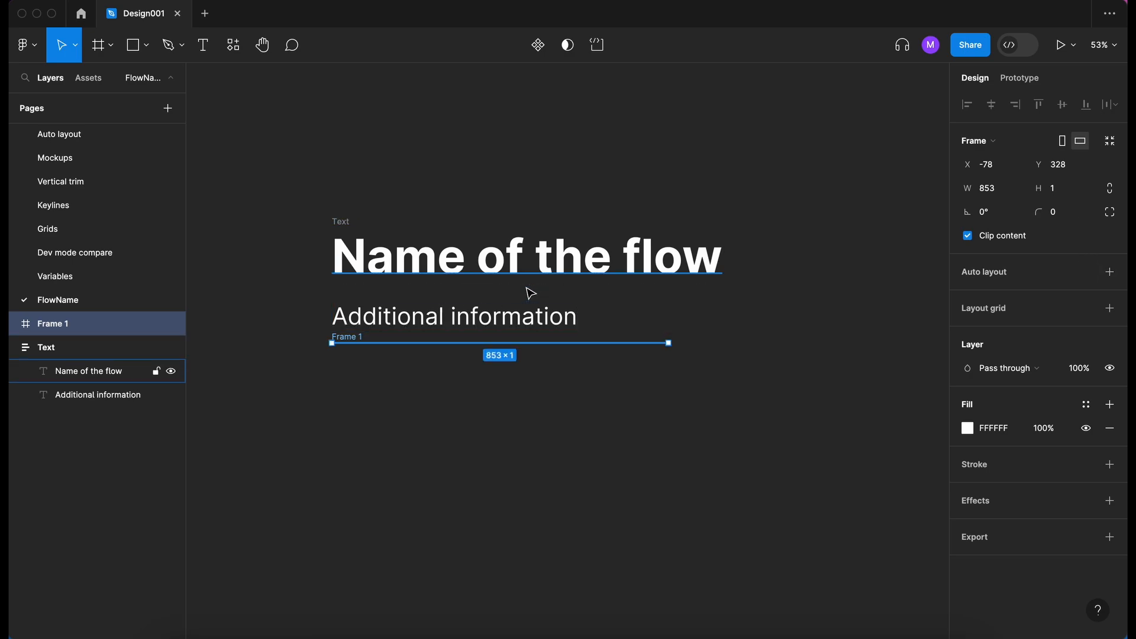
pyautogui.click(287, 208)
# - Combine the Text frame and the thin line in an auto layout frame and name it "FlowName"
pyautogui.moveTo(283, 203); pyautogui.dragTo(580, 382)
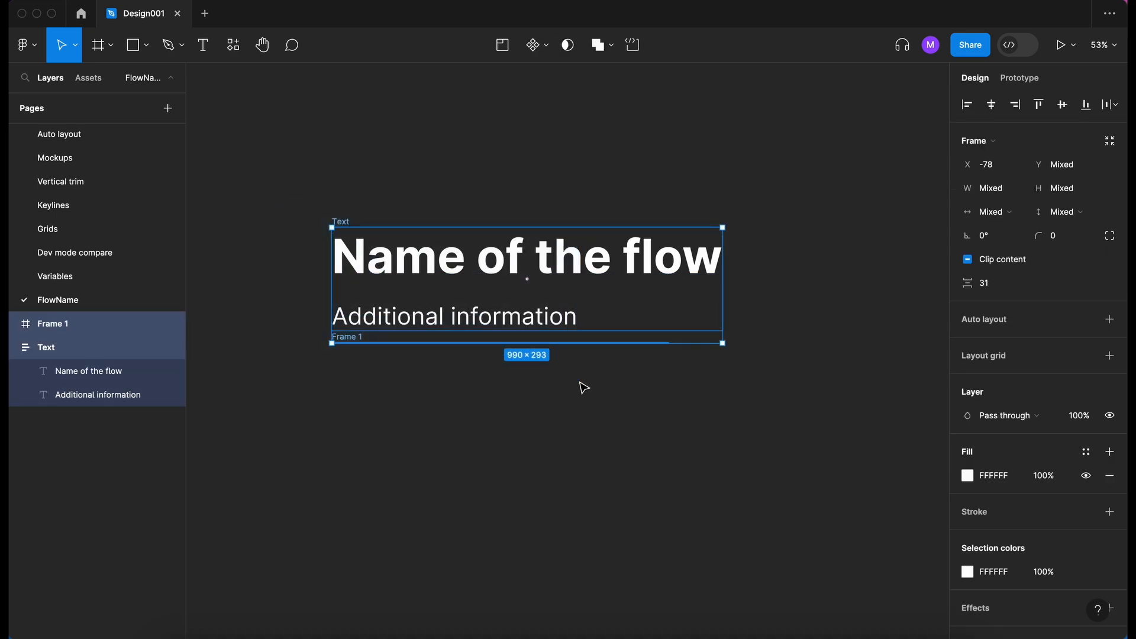
pyautogui.hotkey('shift', 'a')
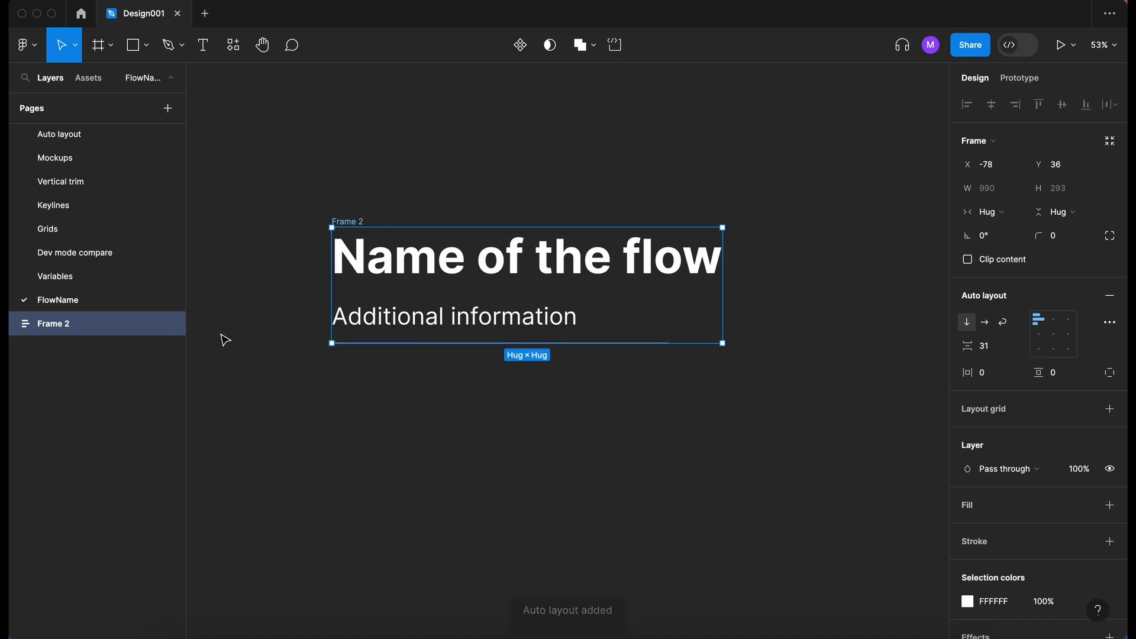
pyautogui.doubleClick(74, 330)
pyautogui.write('FlowN')
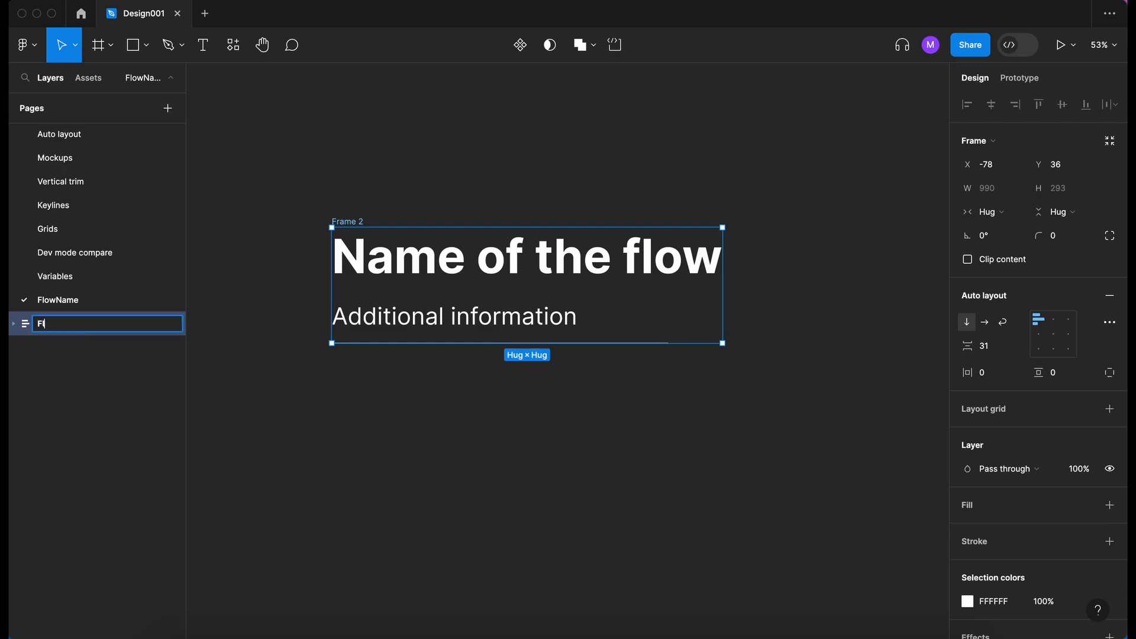
# - Set the vertical spacing between the items of the nested Text auto layout frame to 24
pyautogui.click(13, 324)
pyautogui.click(68, 348)
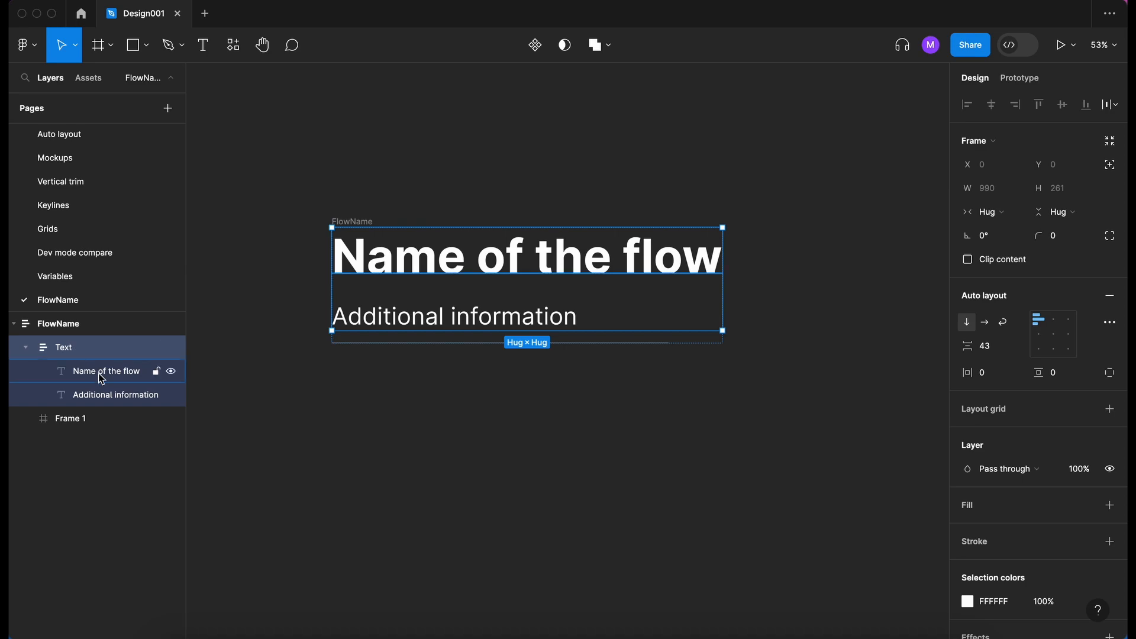
pyautogui.click(26, 348)
pyautogui.click(26, 348)
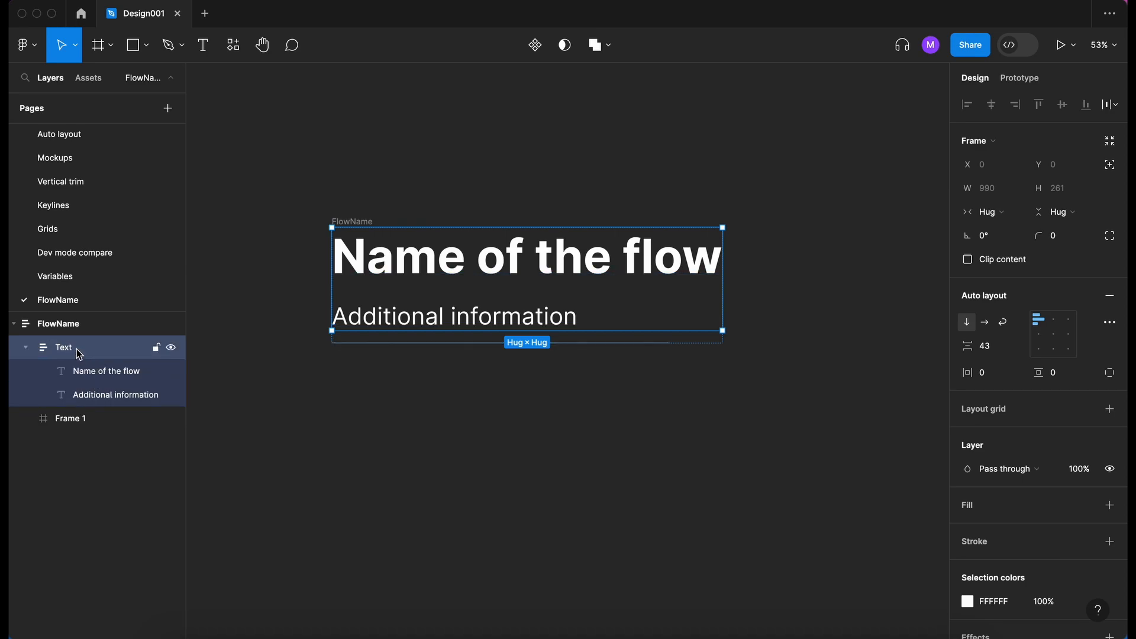
pyautogui.click(992, 348)
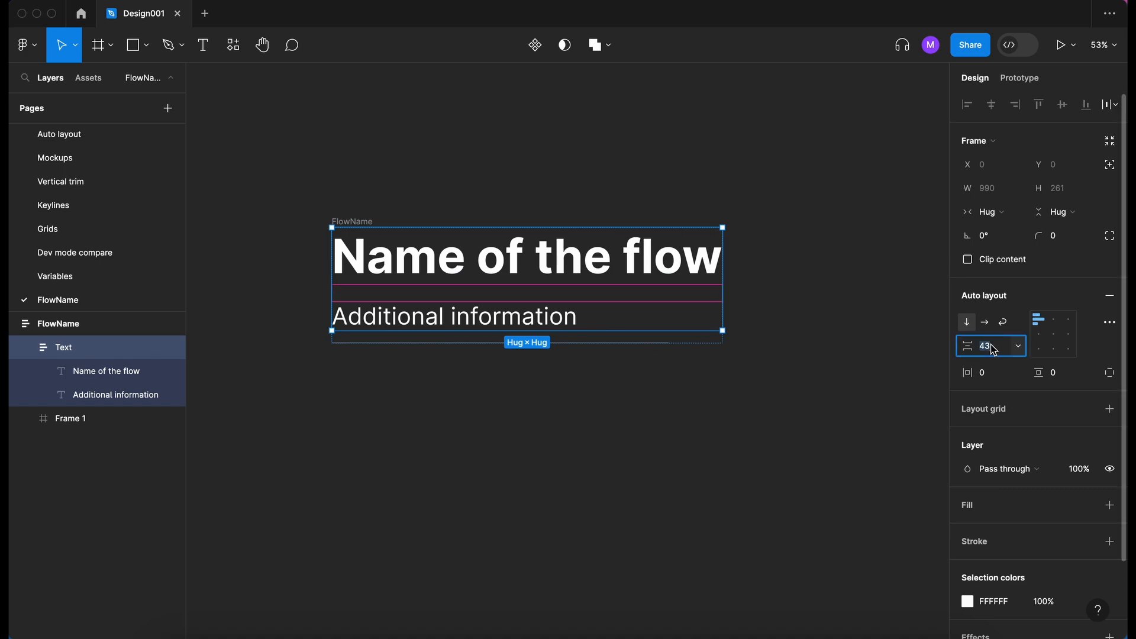
pyautogui.write('24')
pyautogui.press('Return')
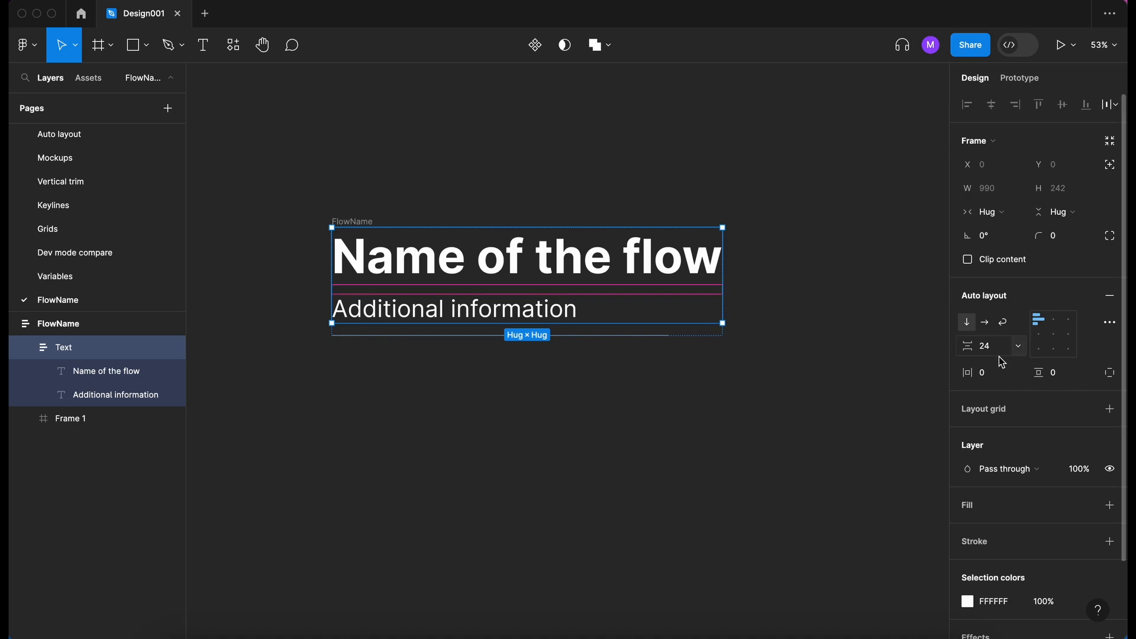
# - Rename the thin line frame inside FlowName to "Separator"
pyautogui.scroll(-5, 608, 413)
pyautogui.scroll(4, 605, 424)
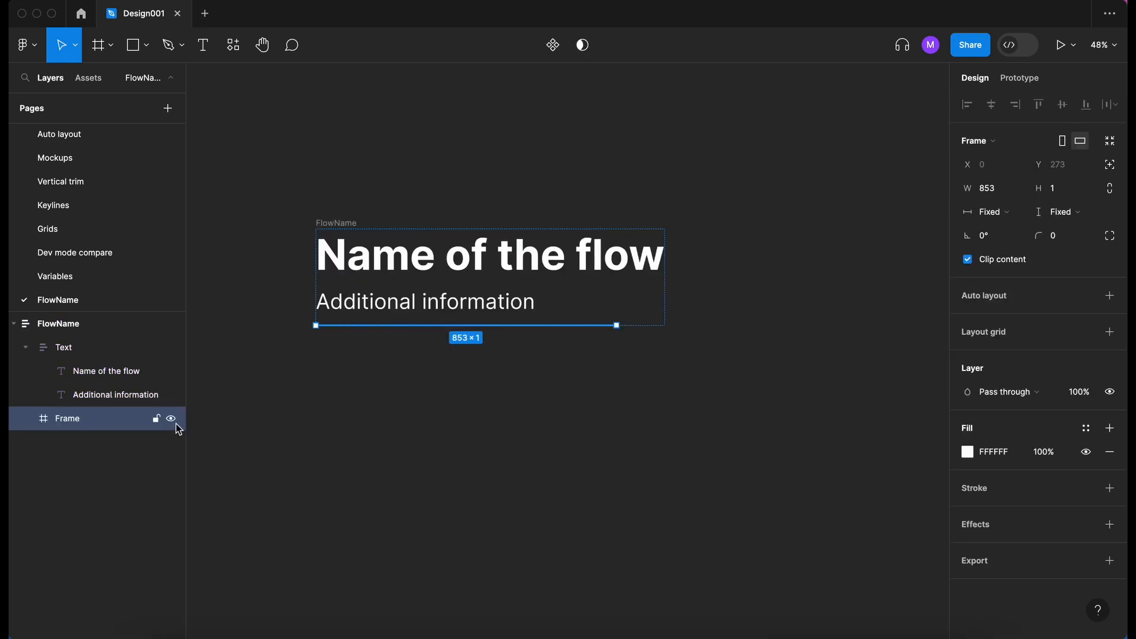
pyautogui.doubleClick(69, 420)
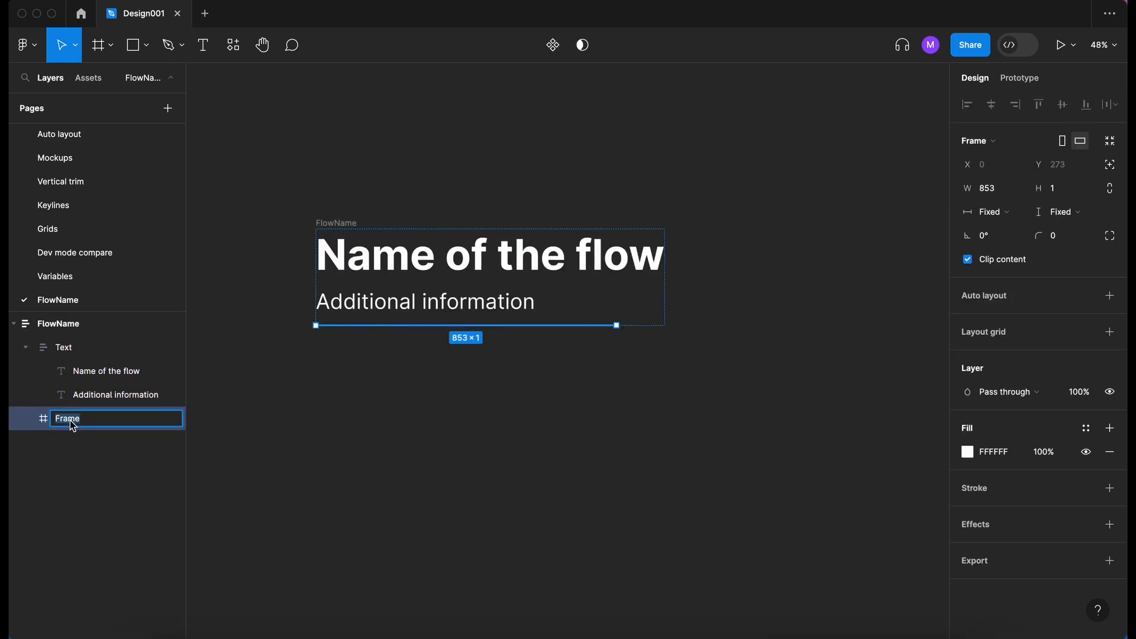
pyautogui.write('Se')
pyautogui.click(276, 405)
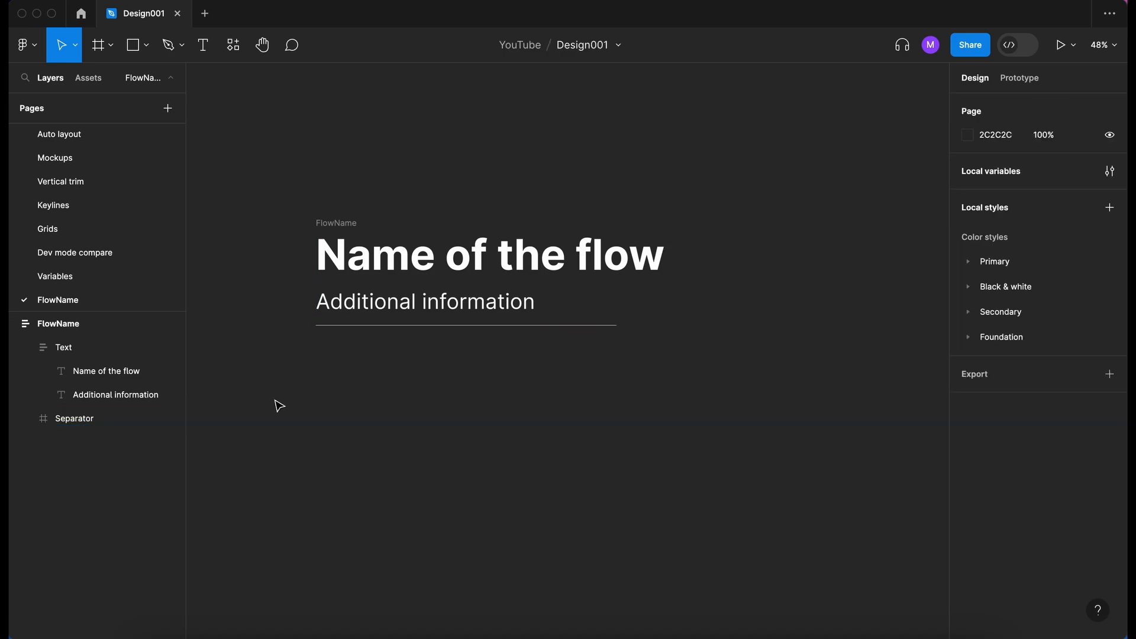
# - Set the Separator's horizontal sizing to Fill so it spans the full width of the FlowName frame
pyautogui.click(101, 414)
pyautogui.click(65, 348)
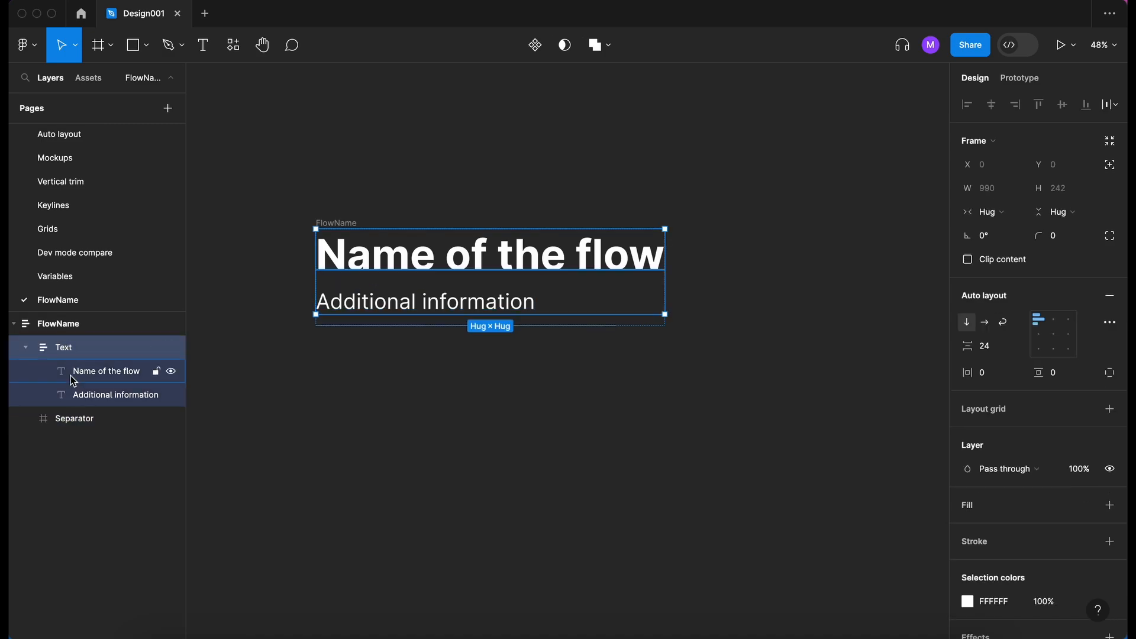
pyautogui.click(80, 425)
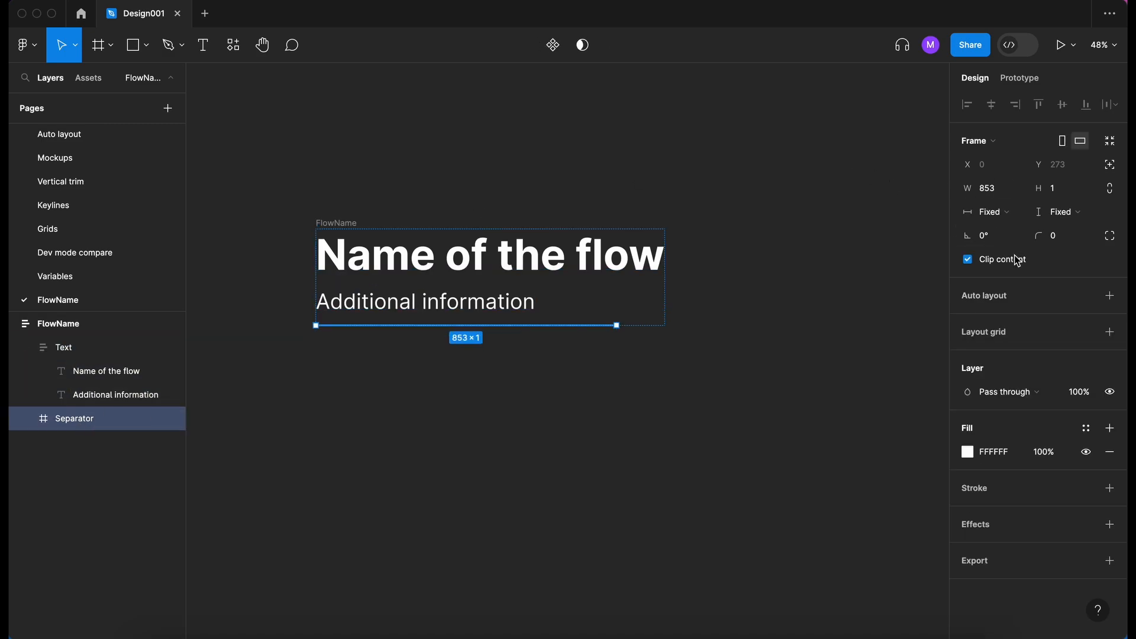
pyautogui.click(995, 212)
pyautogui.click(1013, 230)
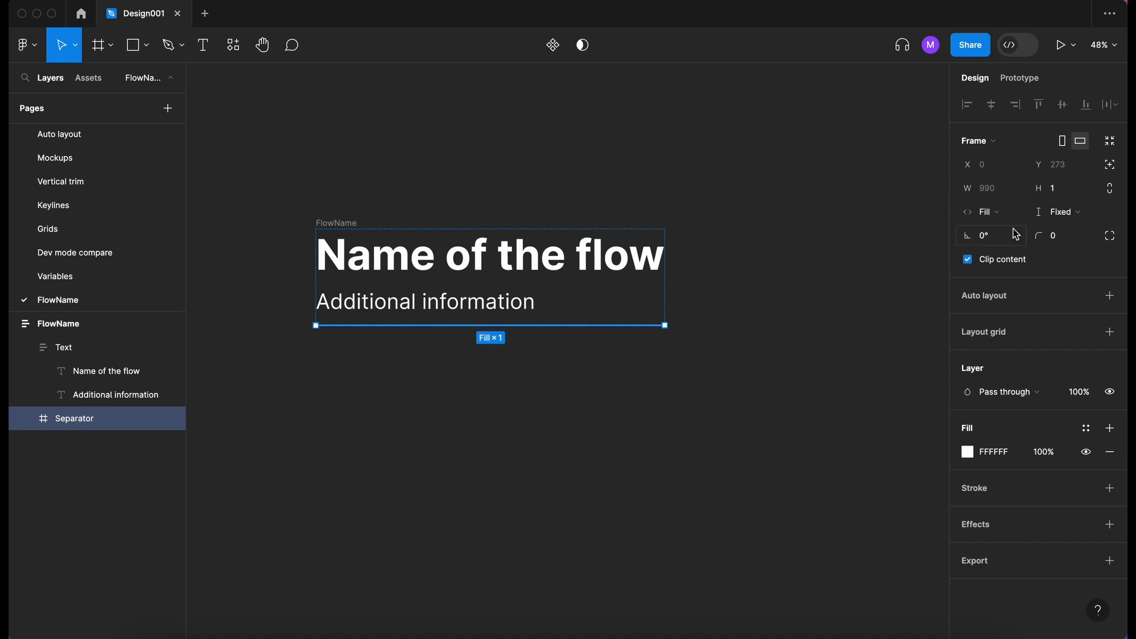
pyautogui.click(413, 452)
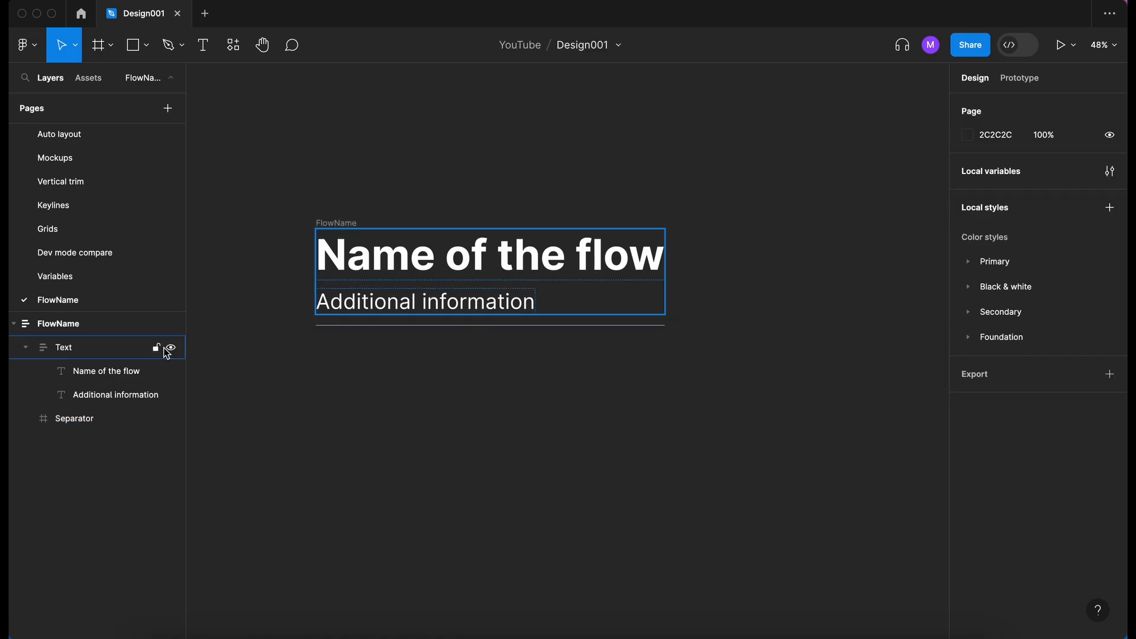
# - Set the Separator line's height to 2
pyautogui.click(85, 423)
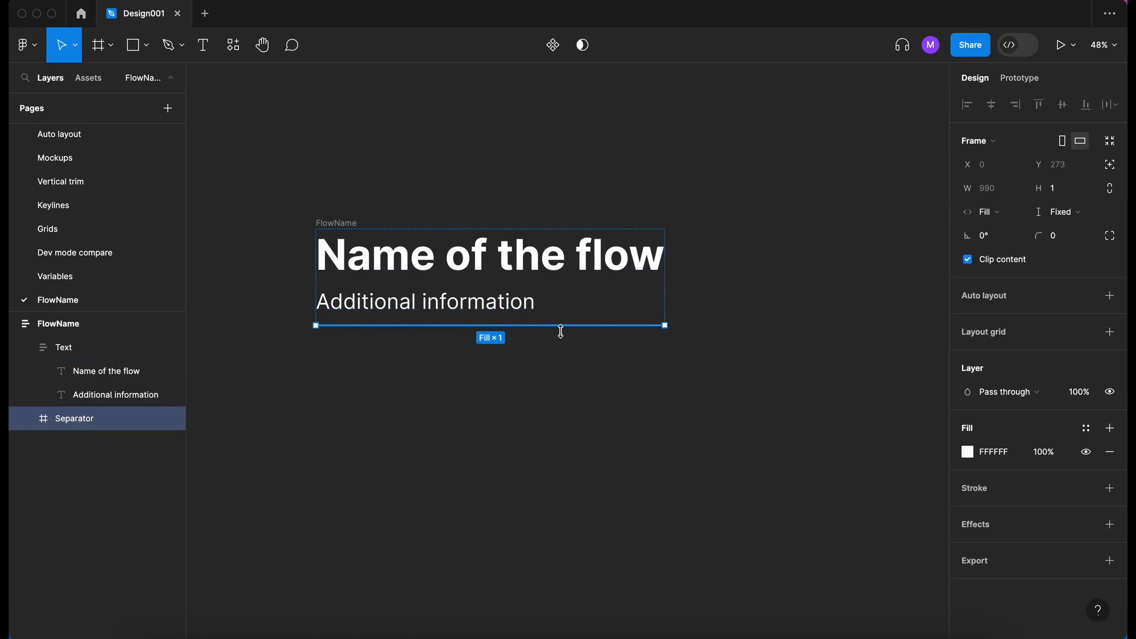
pyautogui.scroll(5, 561, 330)
pyautogui.scroll(5, 513, 340)
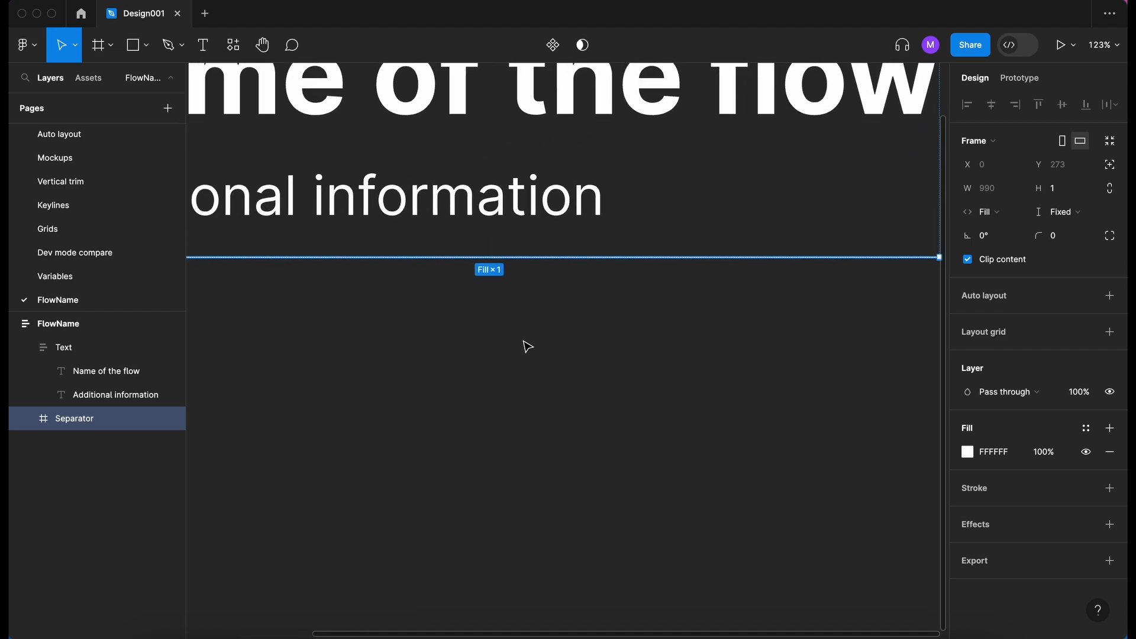
pyautogui.click(1077, 192)
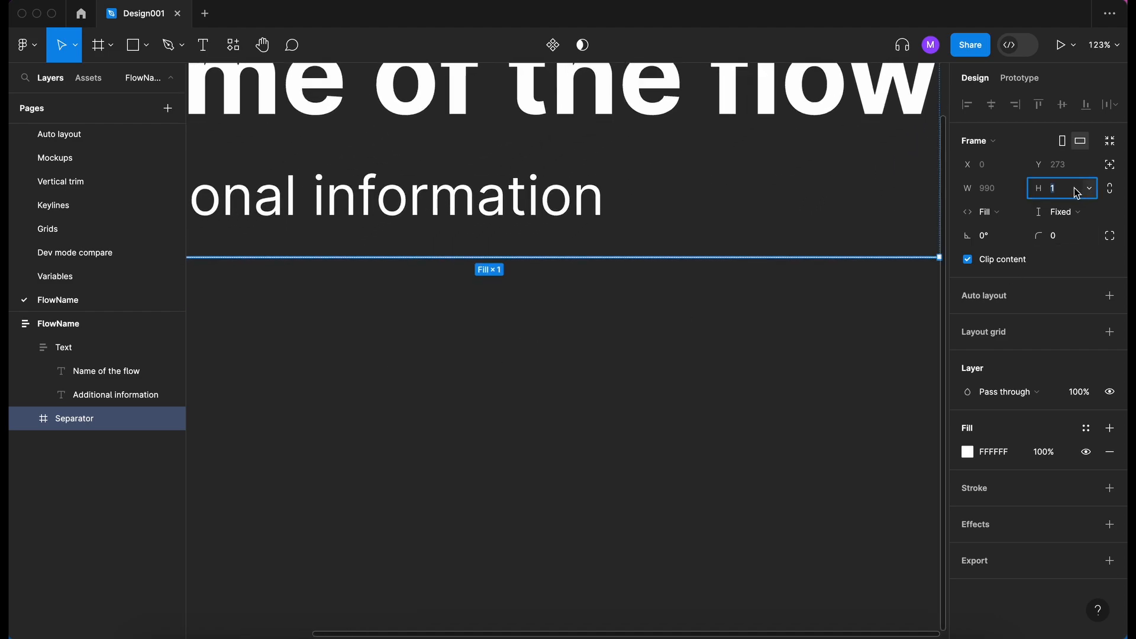
pyautogui.write('2')
pyautogui.press('Return')
pyautogui.click(500, 449)
pyautogui.scroll(-5, 502, 450)
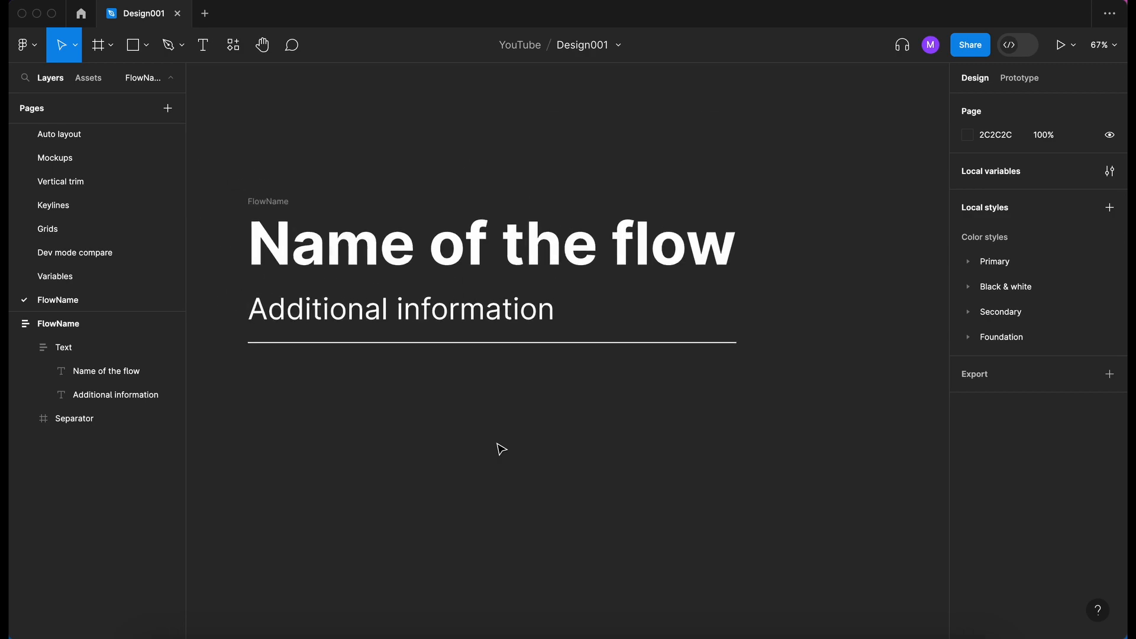
# - Try widening the FlowName frame to test how the separator stretches, and undo the resize
pyautogui.scroll(-3, 501, 449)
pyautogui.click(350, 274)
pyautogui.click(350, 274)
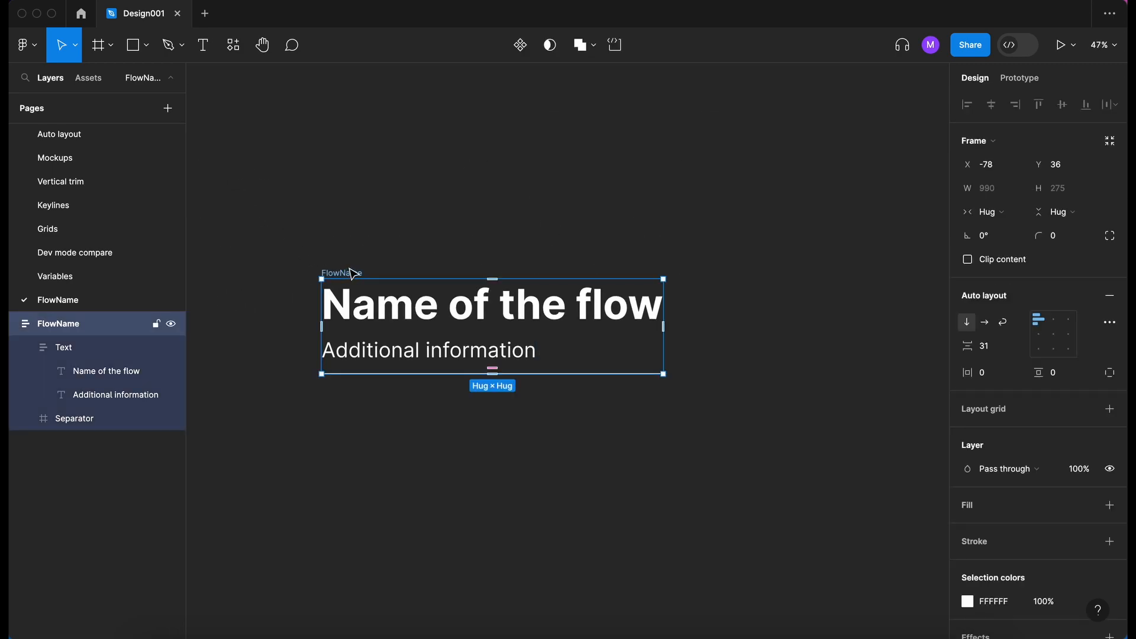
pyautogui.scroll(-2, 352, 273)
pyautogui.hscroll(2, 352, 273)
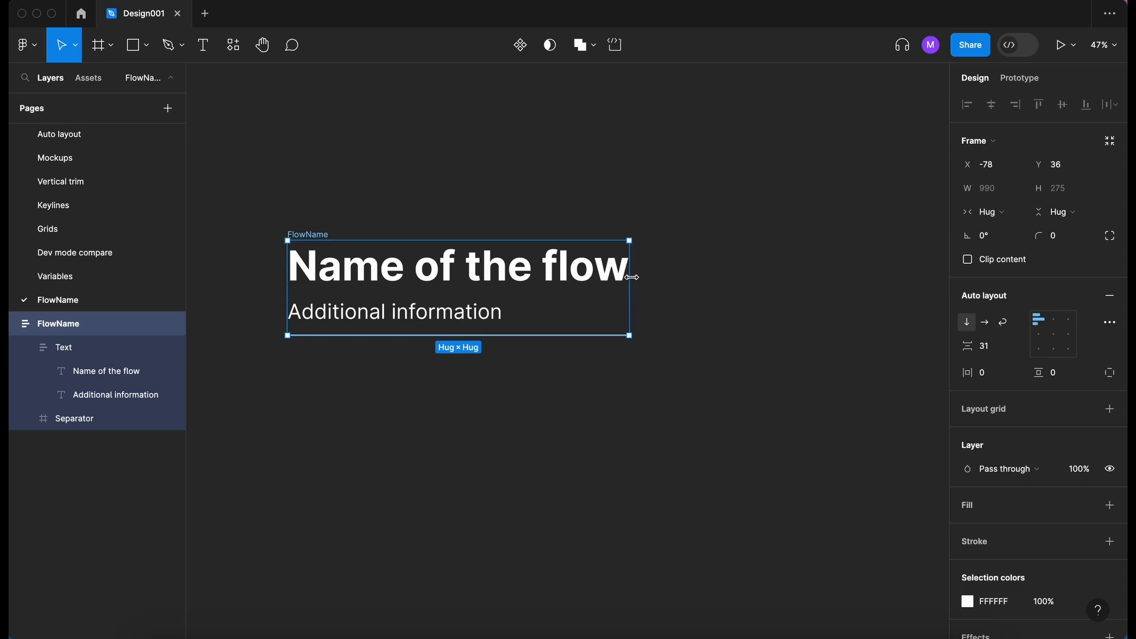
pyautogui.moveTo(633, 277); pyautogui.dragTo(852, 267)
pyautogui.click(750, 631)
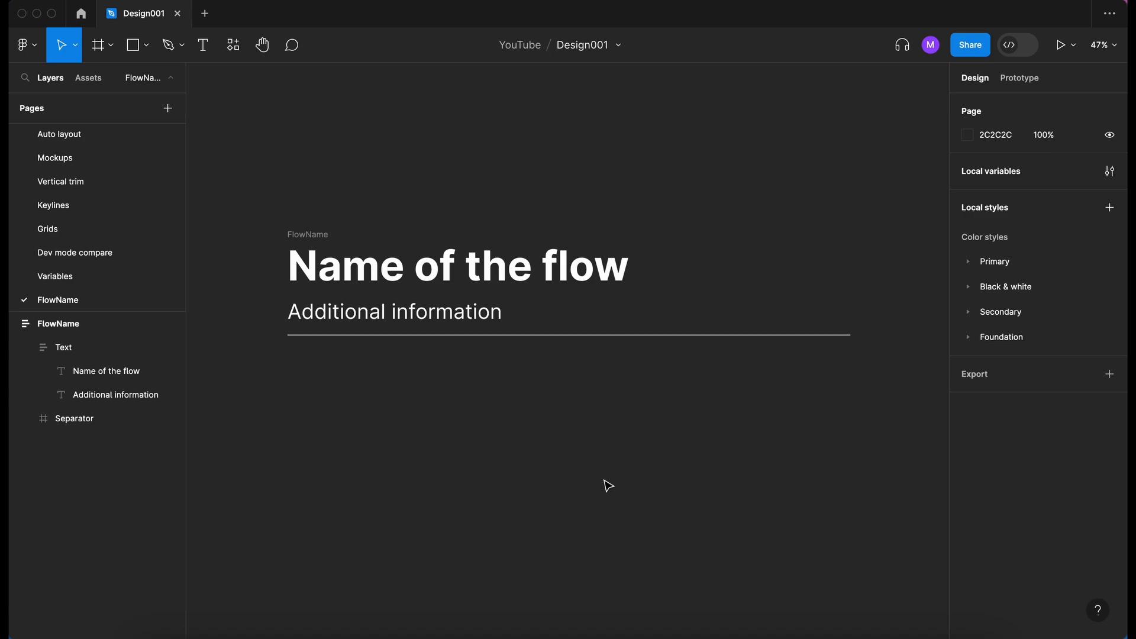
pyautogui.press('super+z')
pyautogui.press('super+z')
pyautogui.click(415, 412)
# - Duplicate the FlowName frame directly below the original, at about Y 509 with the same X position
pyautogui.hscroll(-3, 408, 426)
pyautogui.scroll(-2, 409, 427)
pyautogui.click(381, 187)
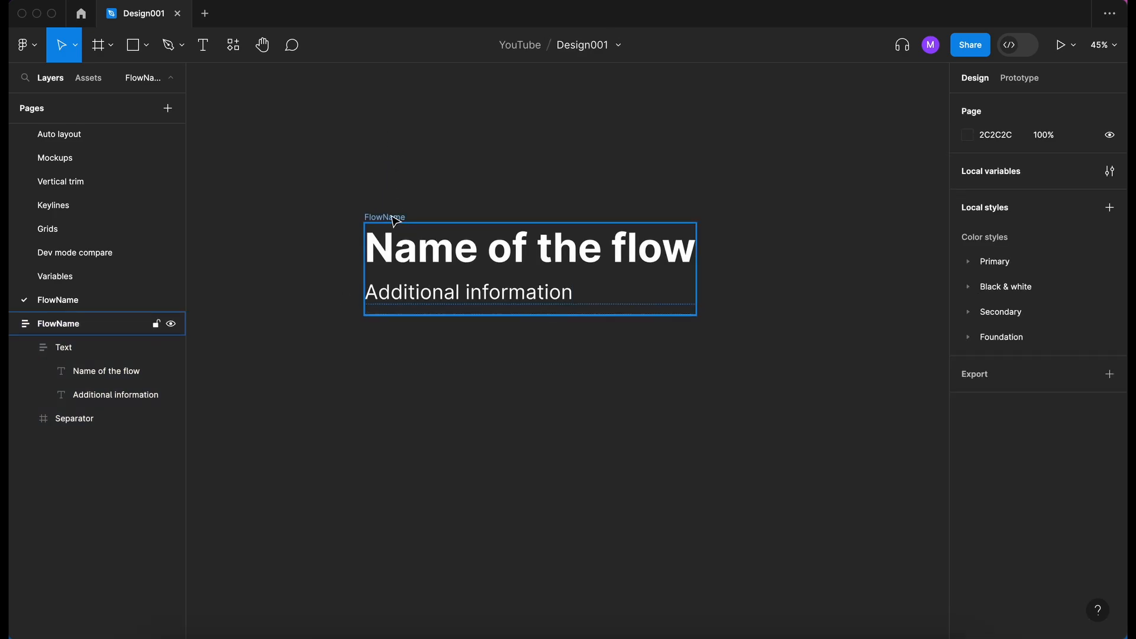
pyautogui.moveTo(396, 220); pyautogui.dragTo(393, 376)
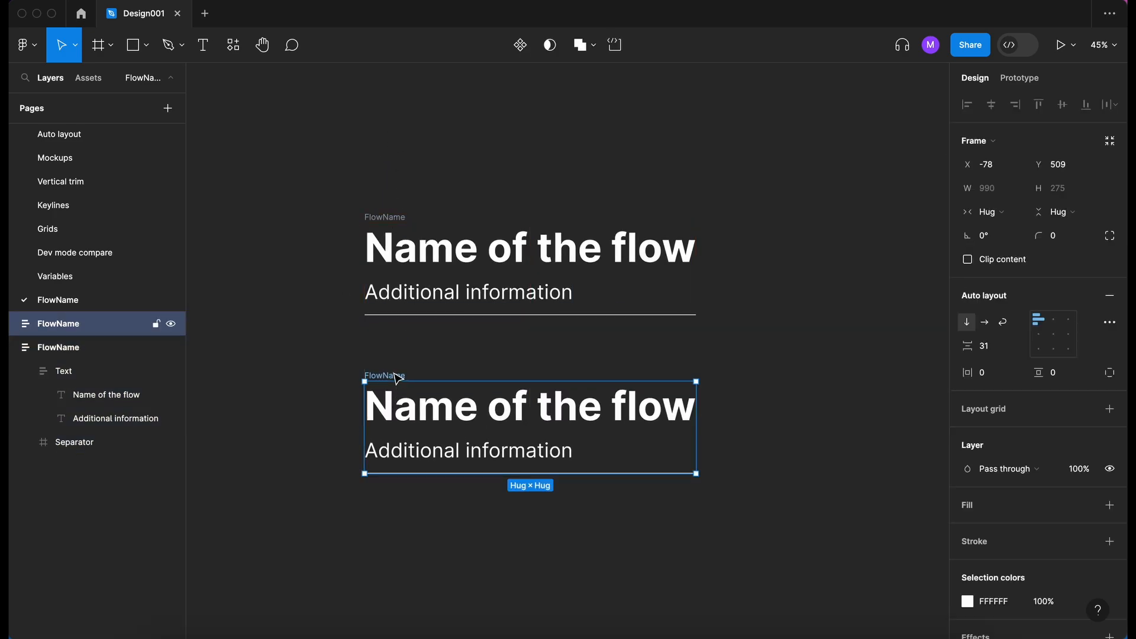
# - Halve the font size of the "Name of the flow" title in the duplicated heading by entering 120/2
pyautogui.doubleClick(550, 412)
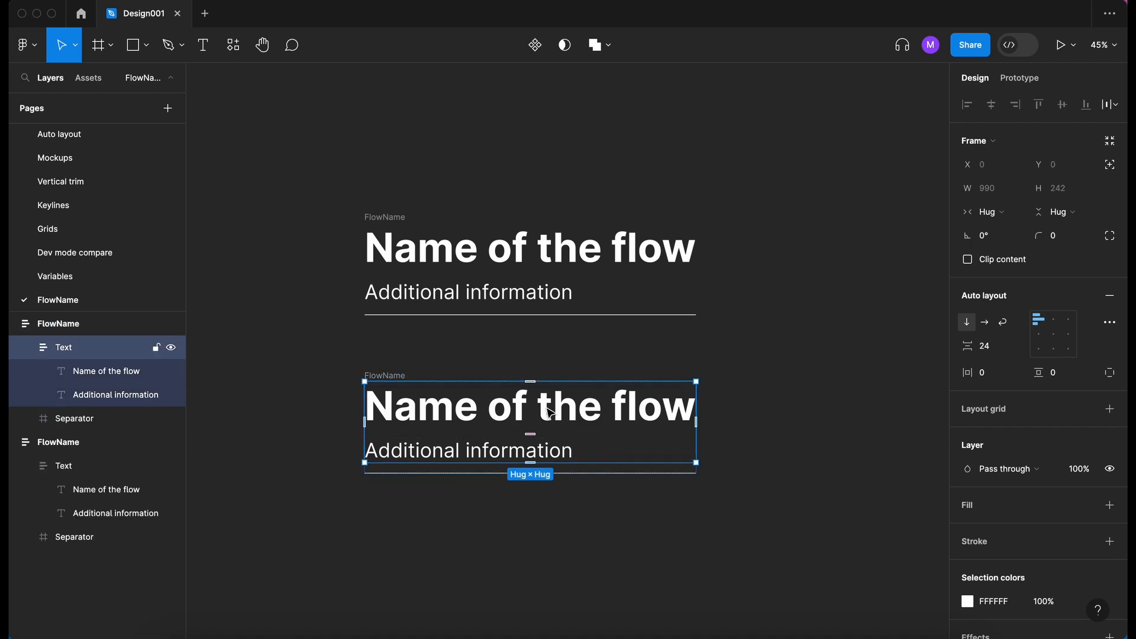
pyautogui.doubleClick(556, 414)
pyautogui.click(1082, 362)
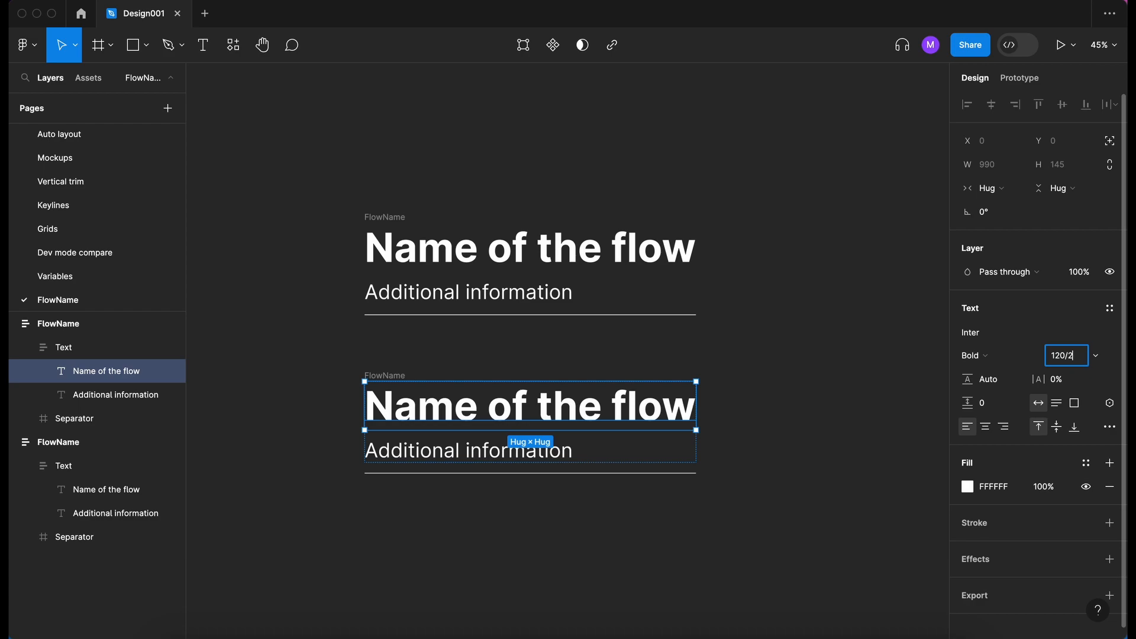
pyautogui.write('/2')
pyautogui.press('Return')
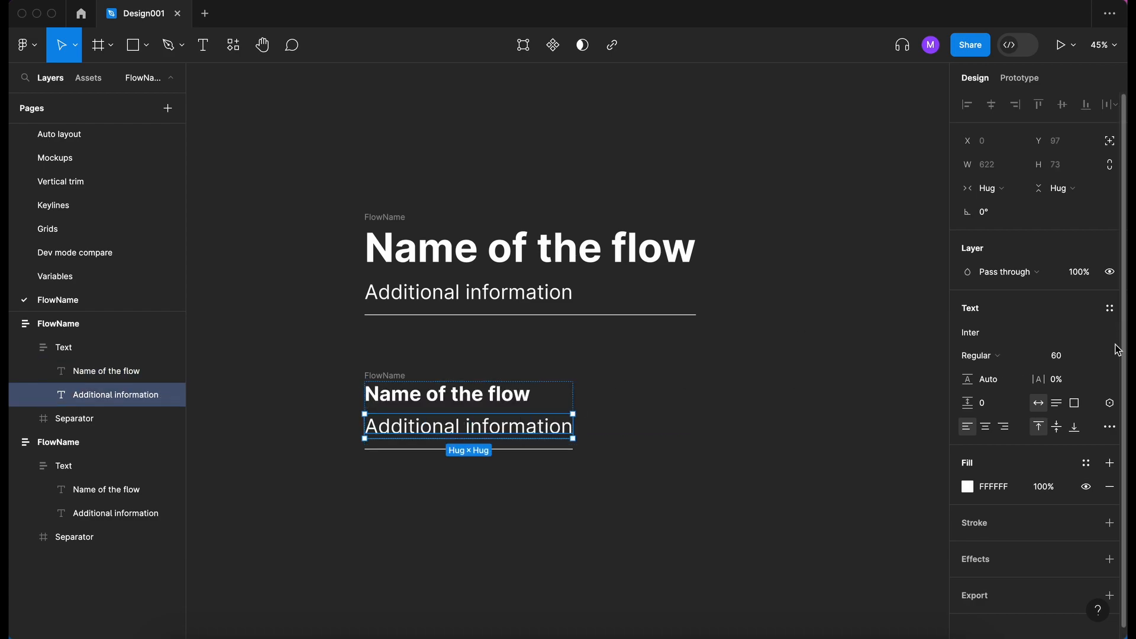
# - Halve the font size of the "Additional information" text in the duplicated heading by entering 60/2
pyautogui.click(1072, 358)
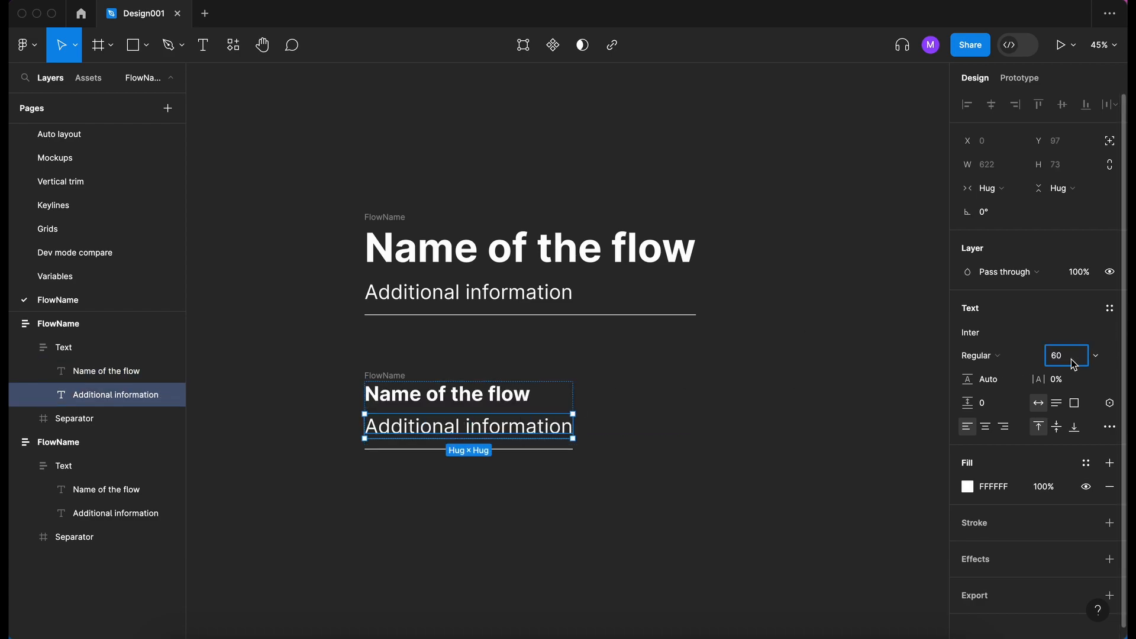
pyautogui.write('/2')
pyautogui.press('Return')
pyautogui.click(623, 537)
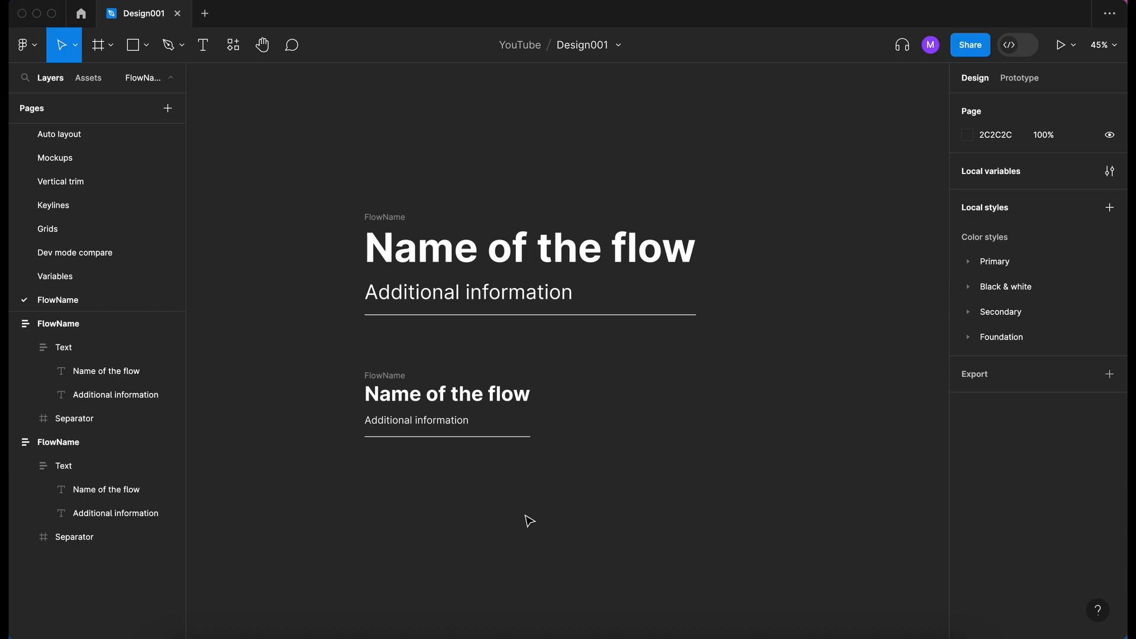
pyautogui.scroll(-1, 529, 521)
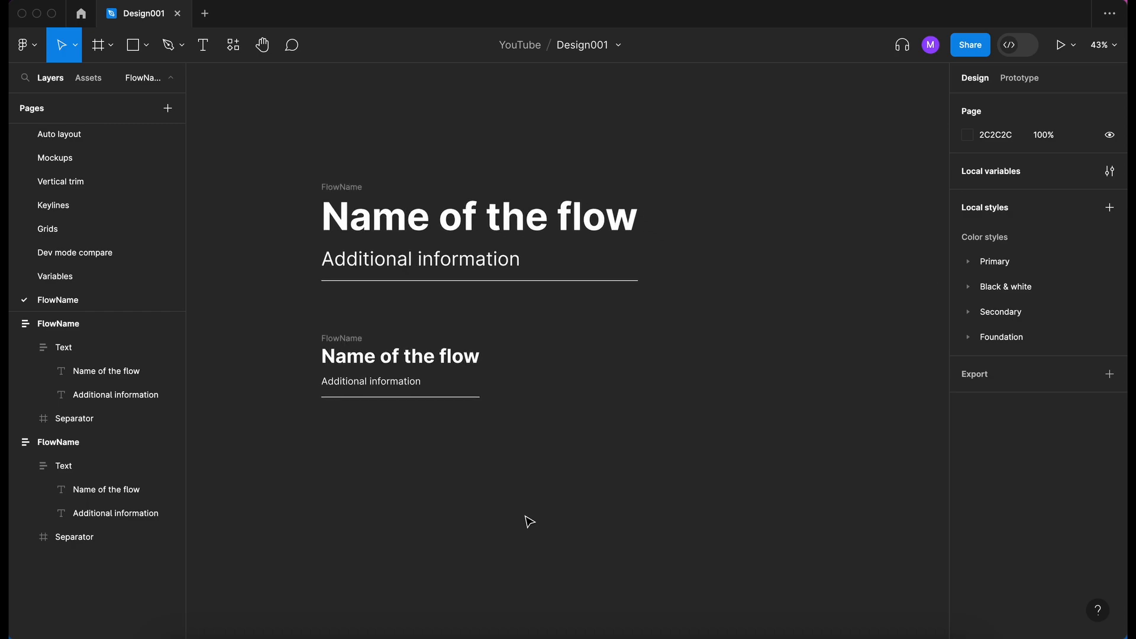
pyautogui.scroll(2, 530, 521)
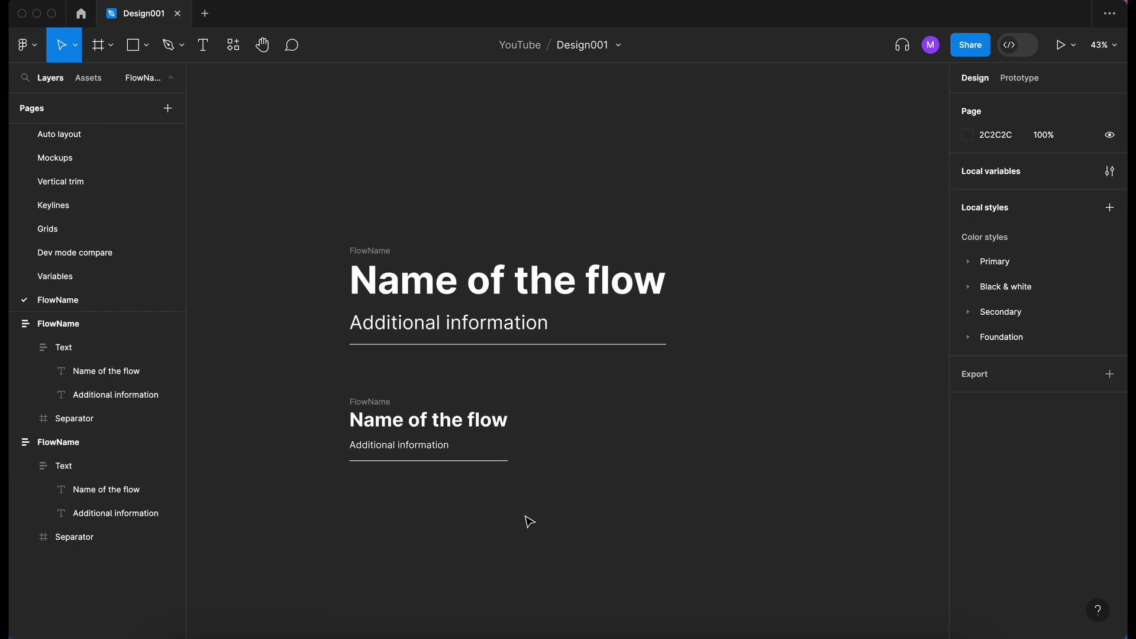
# - Rename the original, bigger heading frame to "Large" and the smaller duplicate to "Small"
pyautogui.click(374, 251)
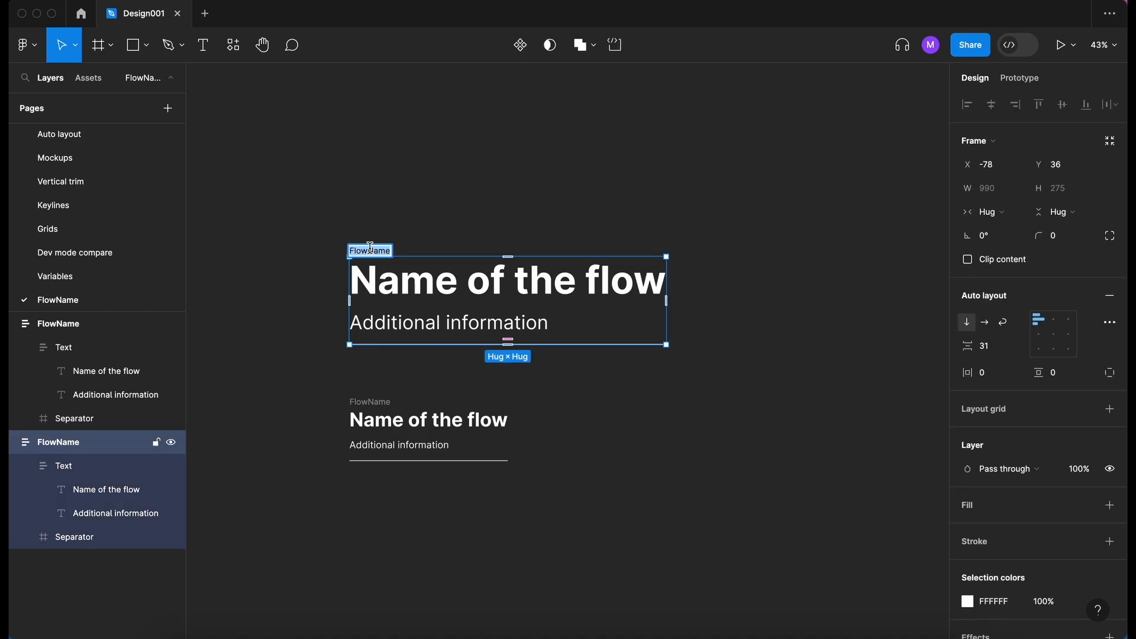
pyautogui.click(371, 200)
pyautogui.click(369, 256)
pyautogui.doubleClick(370, 251)
pyautogui.write('Large')
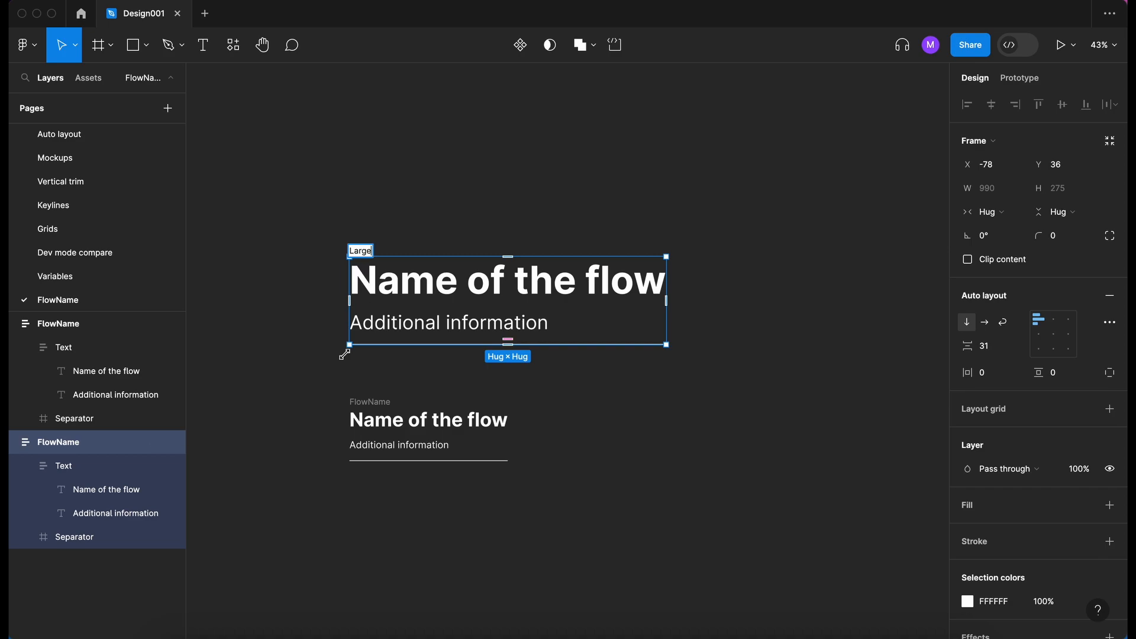
pyautogui.doubleClick(367, 400)
pyautogui.write('Small')
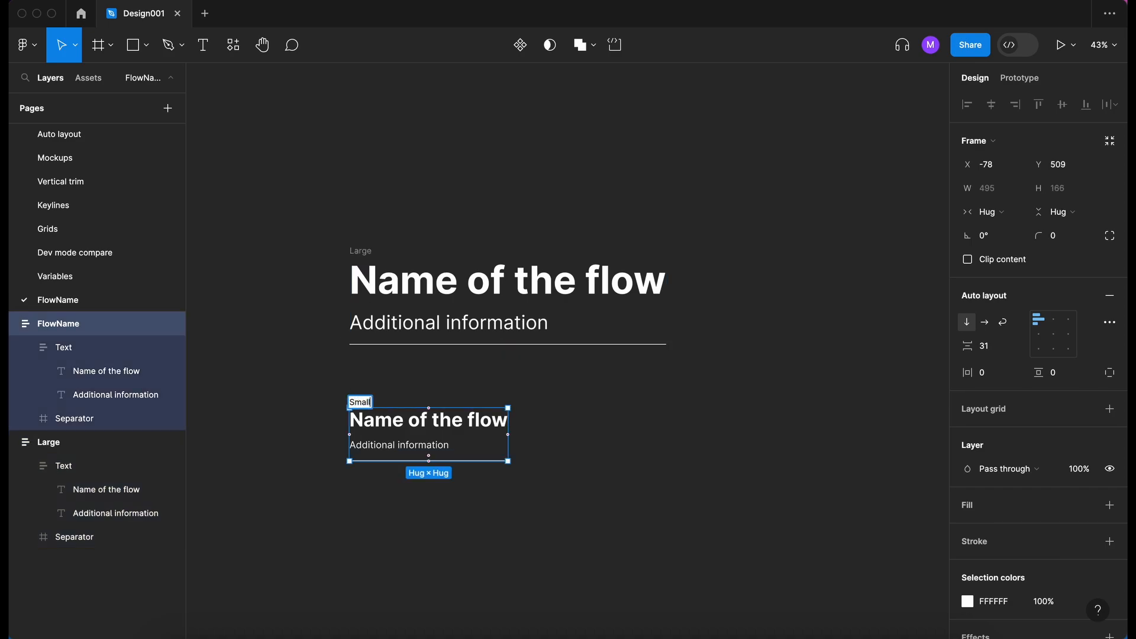
pyautogui.click(250, 282)
# - Turn the Large and Small frames into separate components and combine them as variants
pyautogui.click(360, 251)
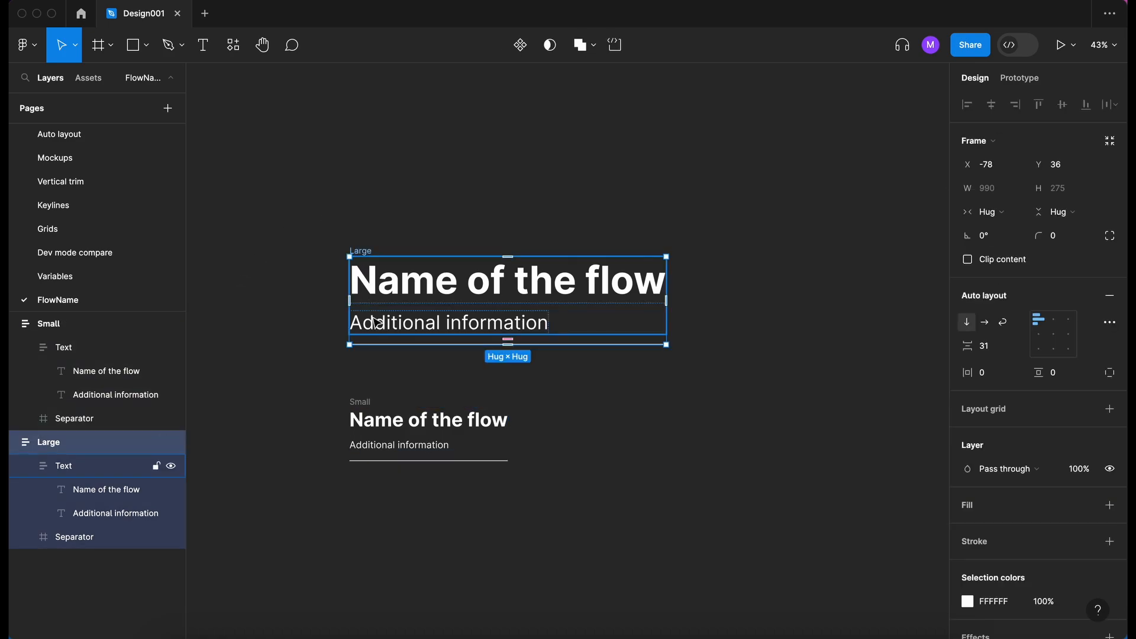
pyautogui.keyDown('shift'); pyautogui.click(366, 403); pyautogui.keyUp('shift')
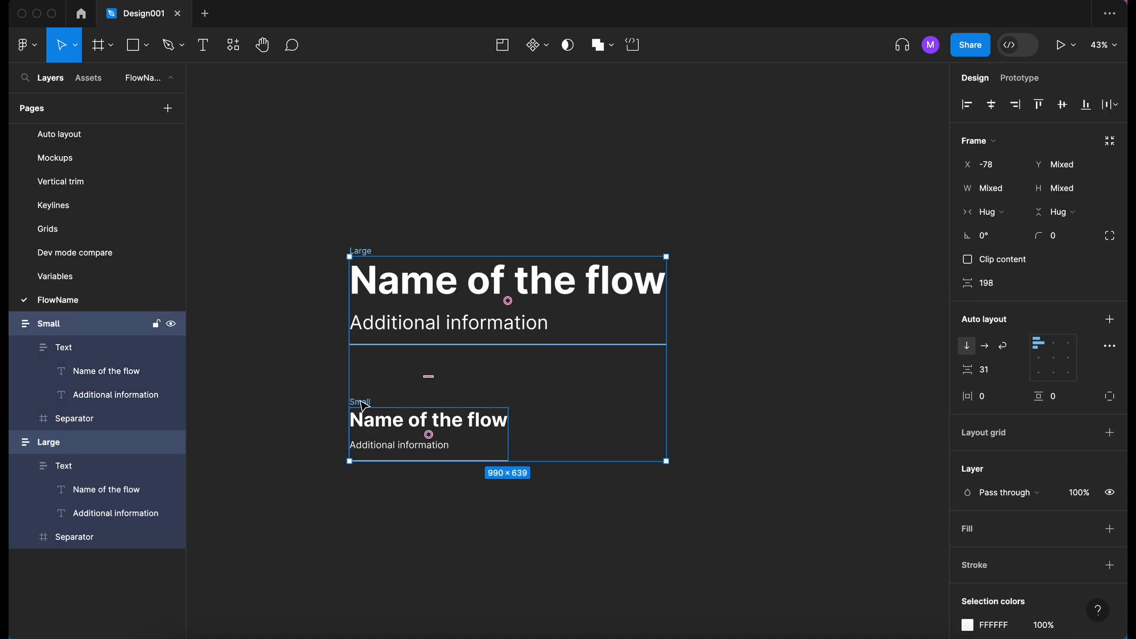
pyautogui.click(549, 47)
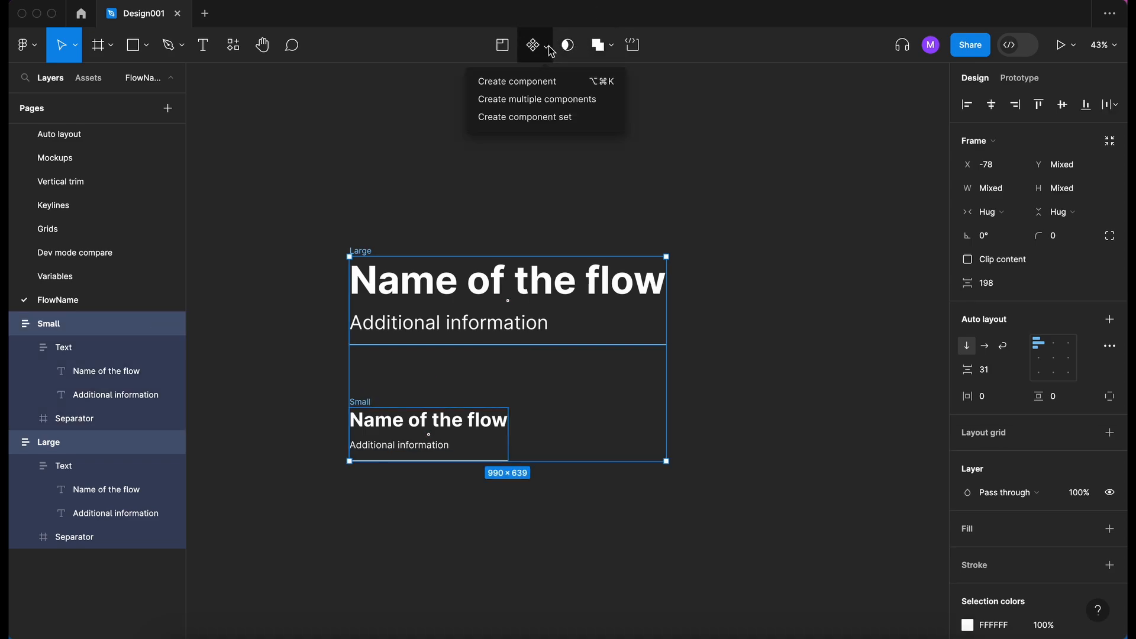
pyautogui.click(551, 99)
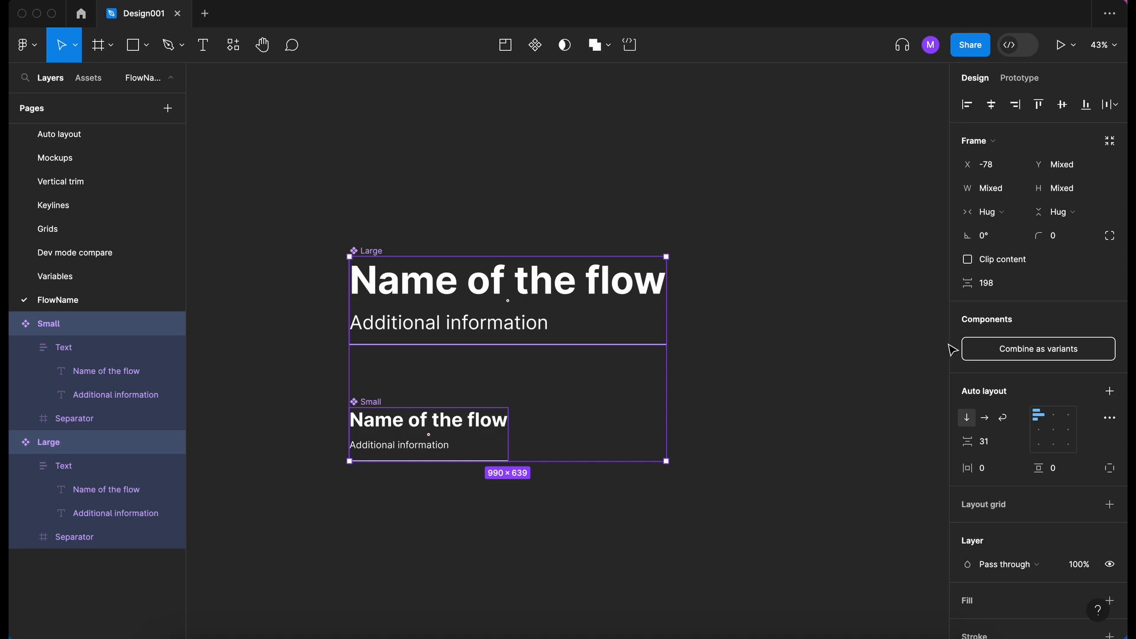
pyautogui.click(1093, 354)
# - Name the new component set "FlowName" and rename its variant property to "Size"
pyautogui.doubleClick(1017, 276)
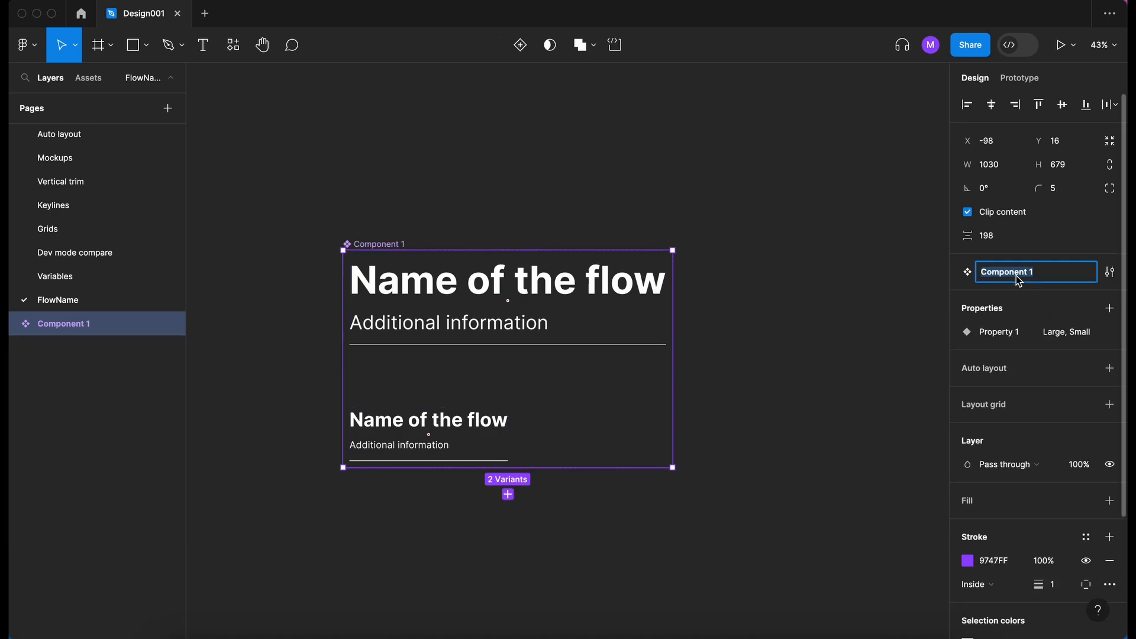
pyautogui.write('FlowName')
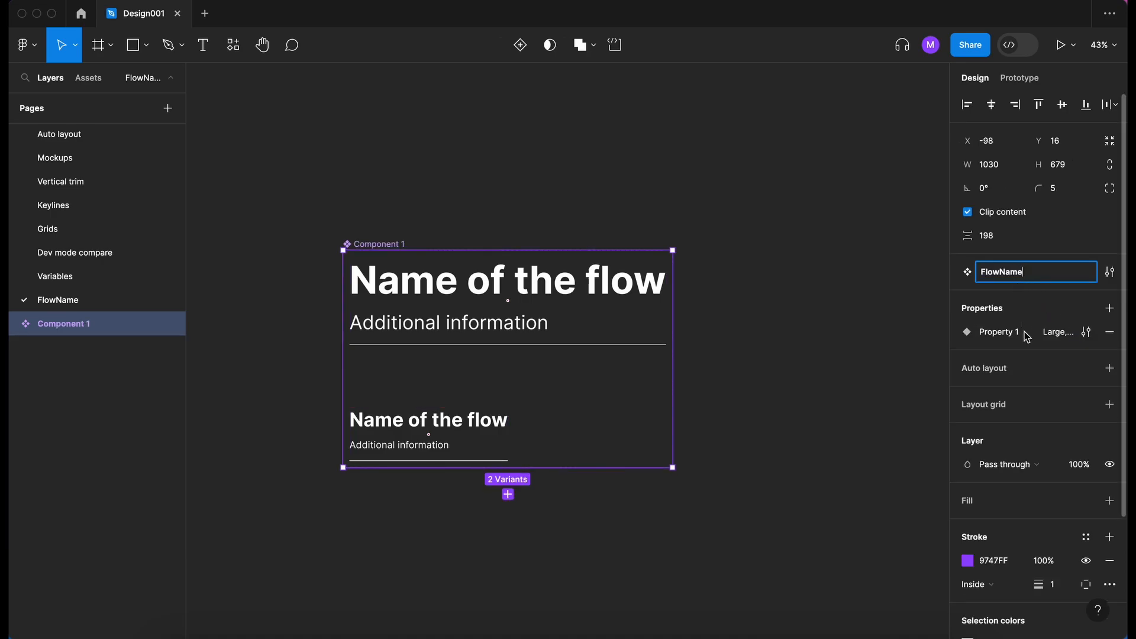
pyautogui.doubleClick(1005, 342)
pyautogui.write('Type')
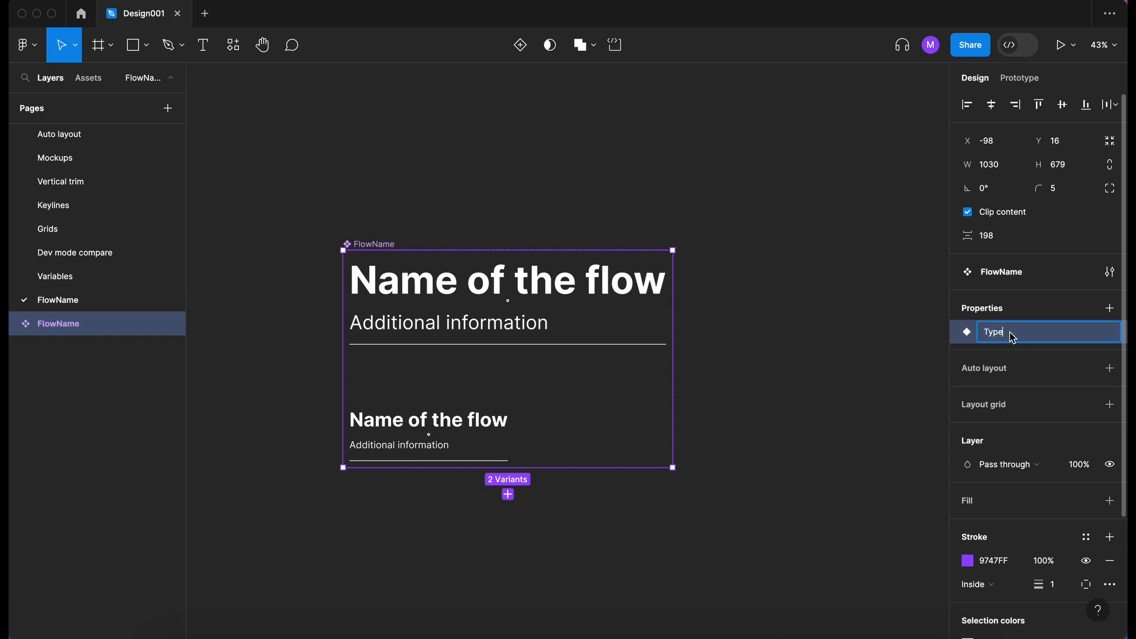
pyautogui.write('Size')
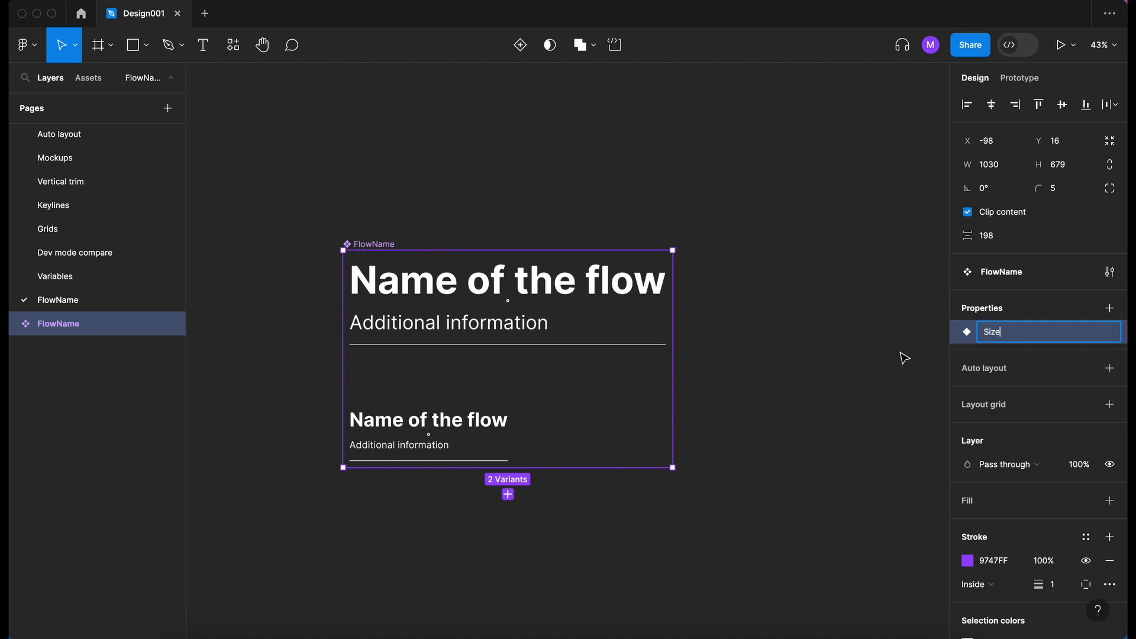
pyautogui.click(886, 358)
# - Search the assets for "flown" and place a FlowName instance beside the component set, at about X 2645, Y 91
pyautogui.scroll(-5, 447, 200)
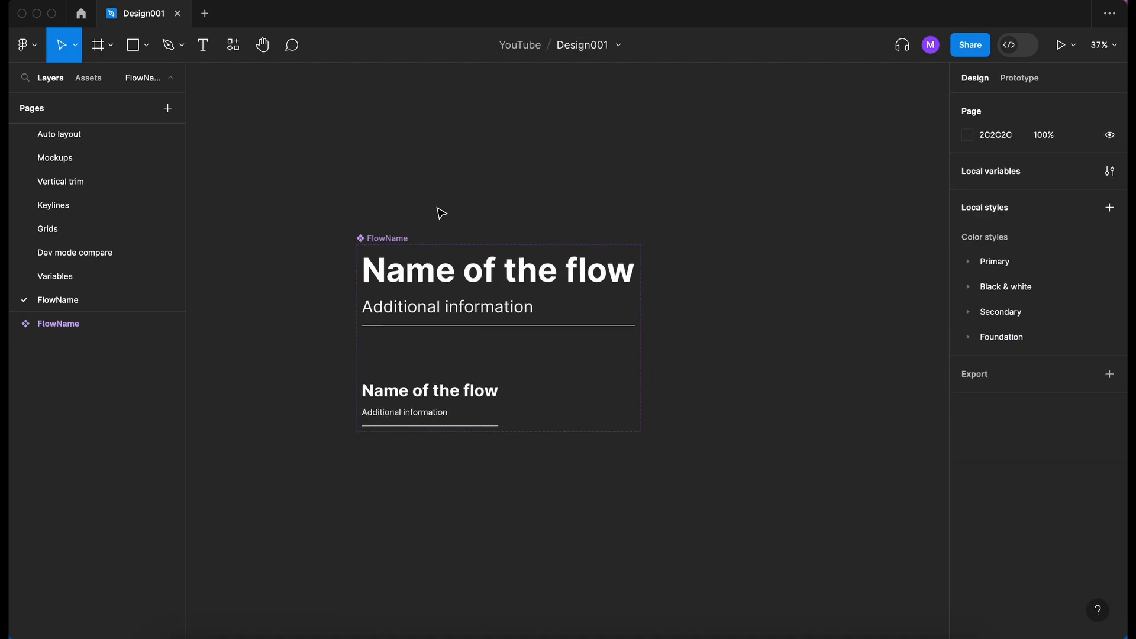
pyautogui.hscroll(3, 441, 211)
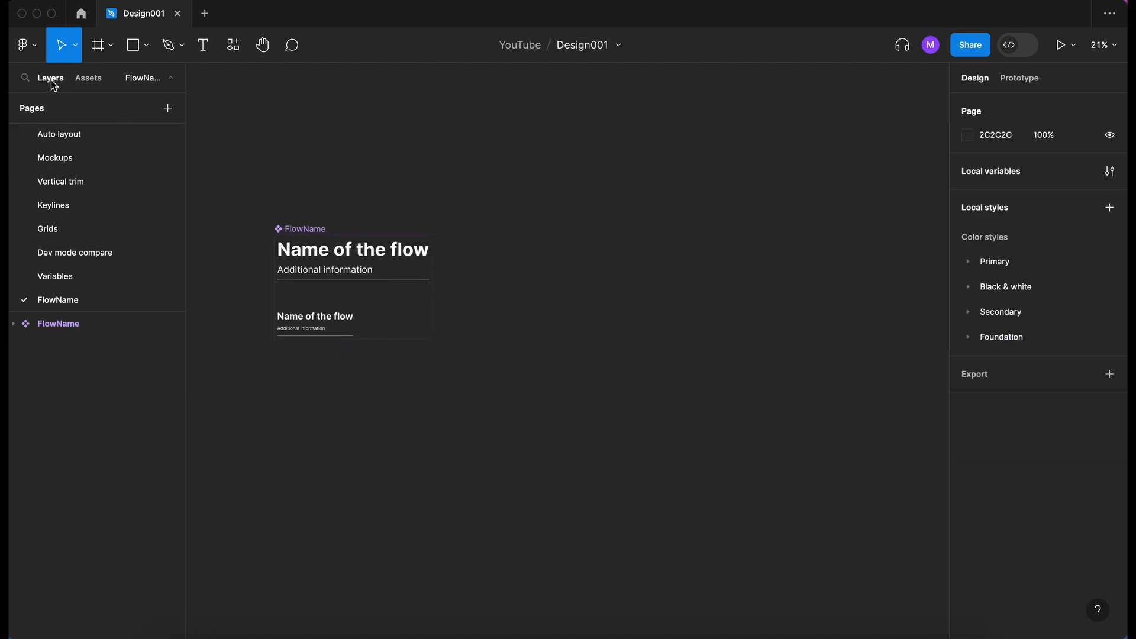
pyautogui.click(98, 79)
pyautogui.write('flown')
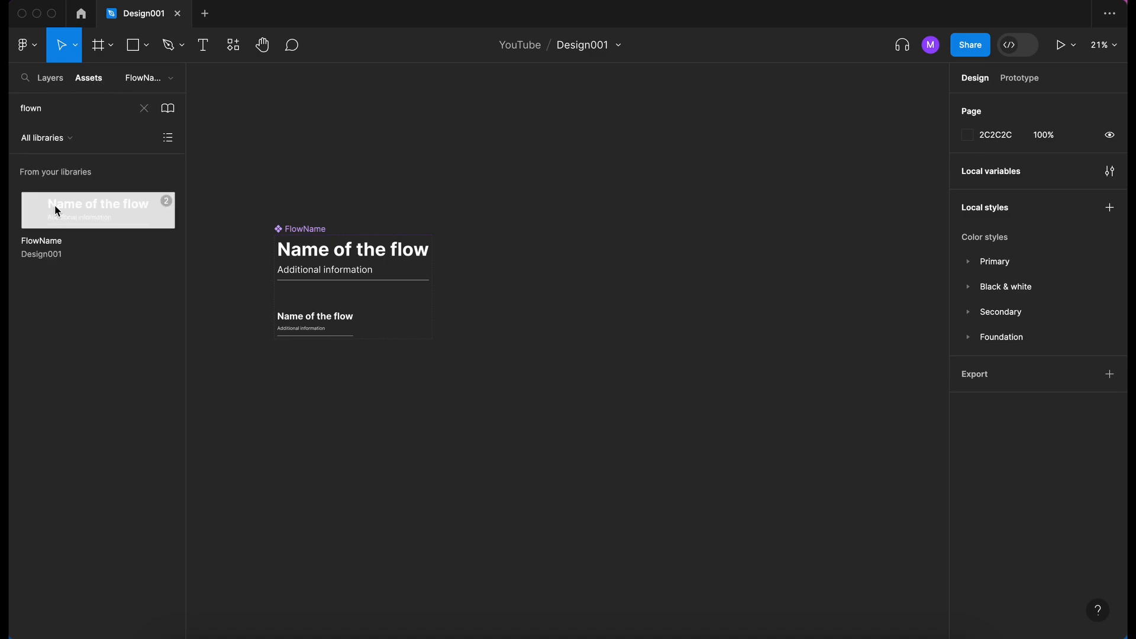
pyautogui.moveTo(55, 210); pyautogui.dragTo(730, 272)
pyautogui.hscroll(5, 732, 271)
pyautogui.scroll(1, 732, 271)
pyautogui.hscroll(4, 732, 270)
pyautogui.scroll(3, 732, 270)
pyautogui.hscroll(-8, 732, 270)
pyautogui.scroll(-2, 732, 270)
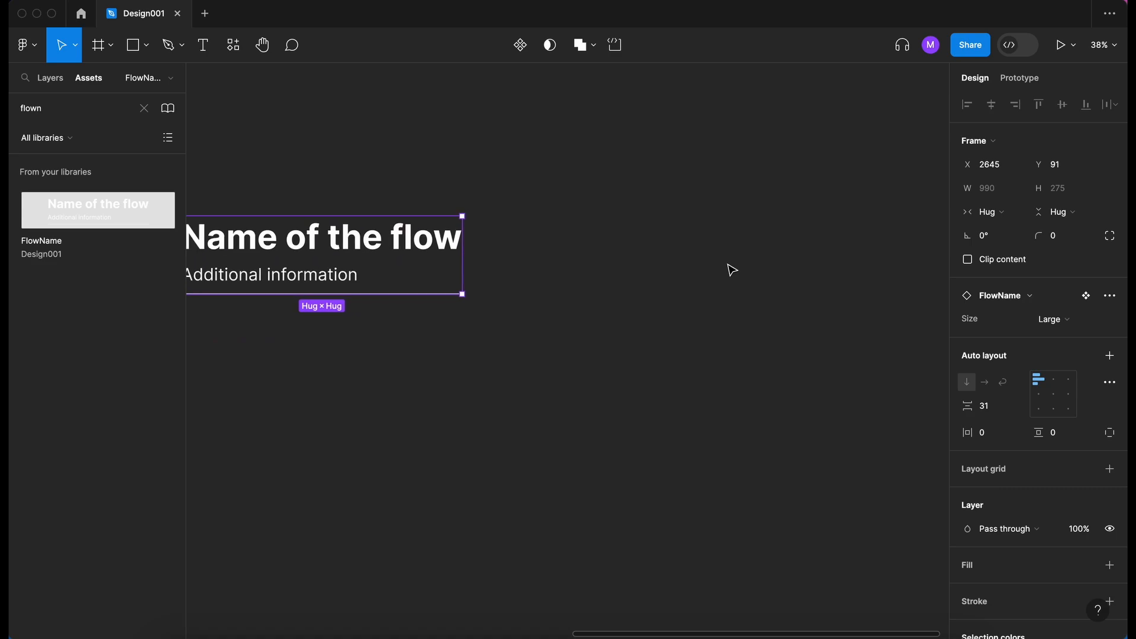
# - Switch the placed FlowName instance to the Small size and back to Large
pyautogui.click(1065, 322)
pyautogui.click(1074, 335)
pyautogui.click(1075, 321)
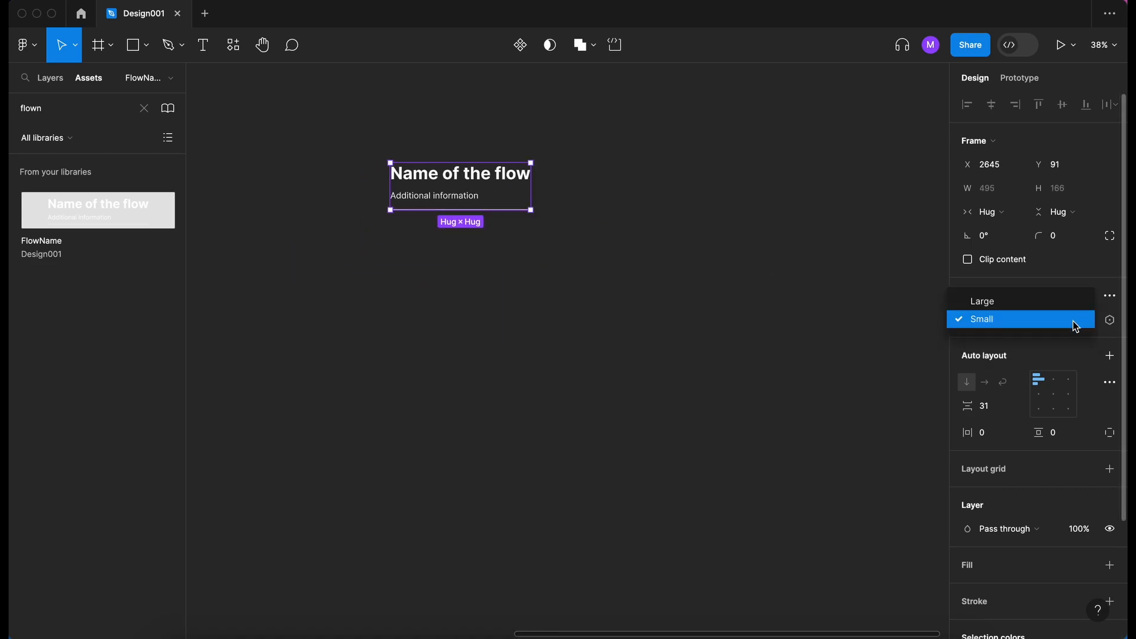
pyautogui.click(1059, 300)
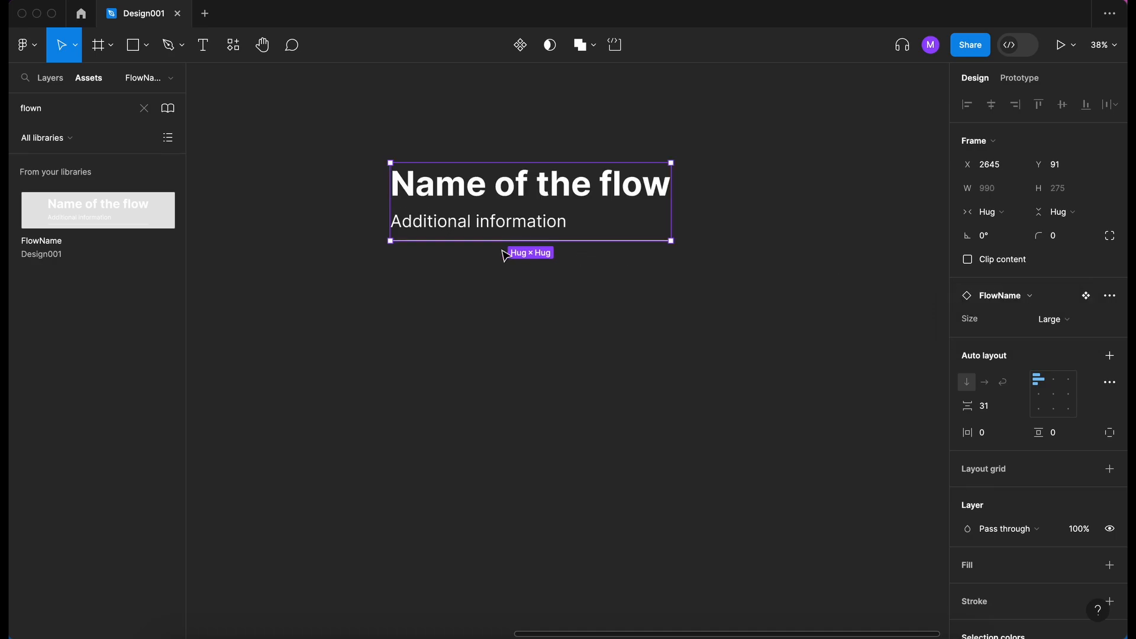
# - Stretch the Large FlowName instance rightwards to about 6.5 times its original width
pyautogui.scroll(-3, 560, 237)
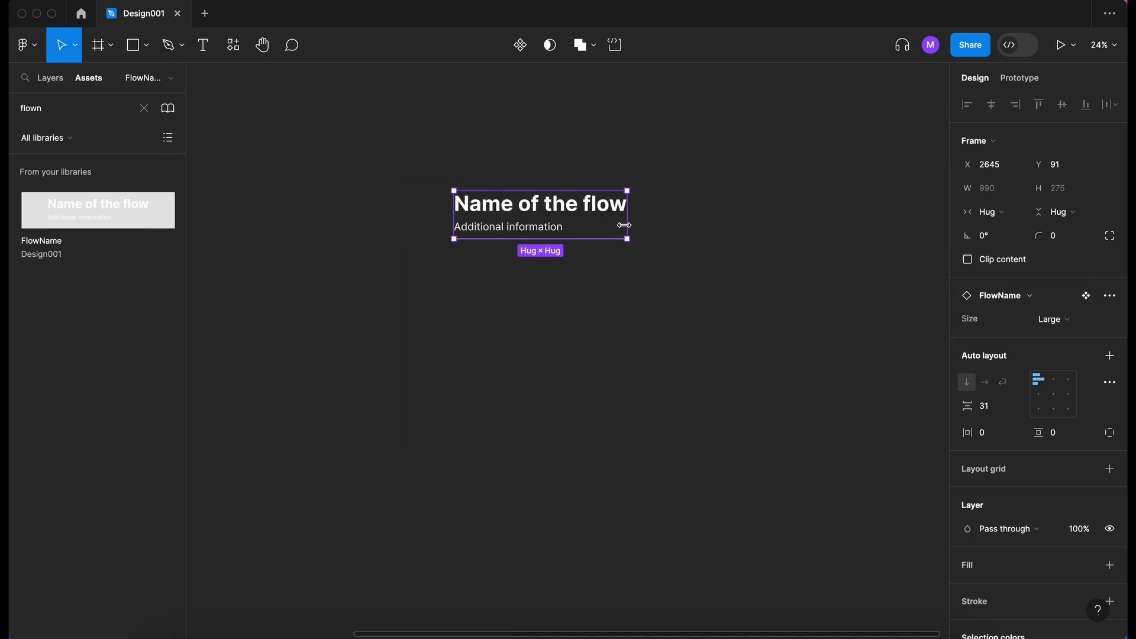
pyautogui.scroll(-3, 626, 230)
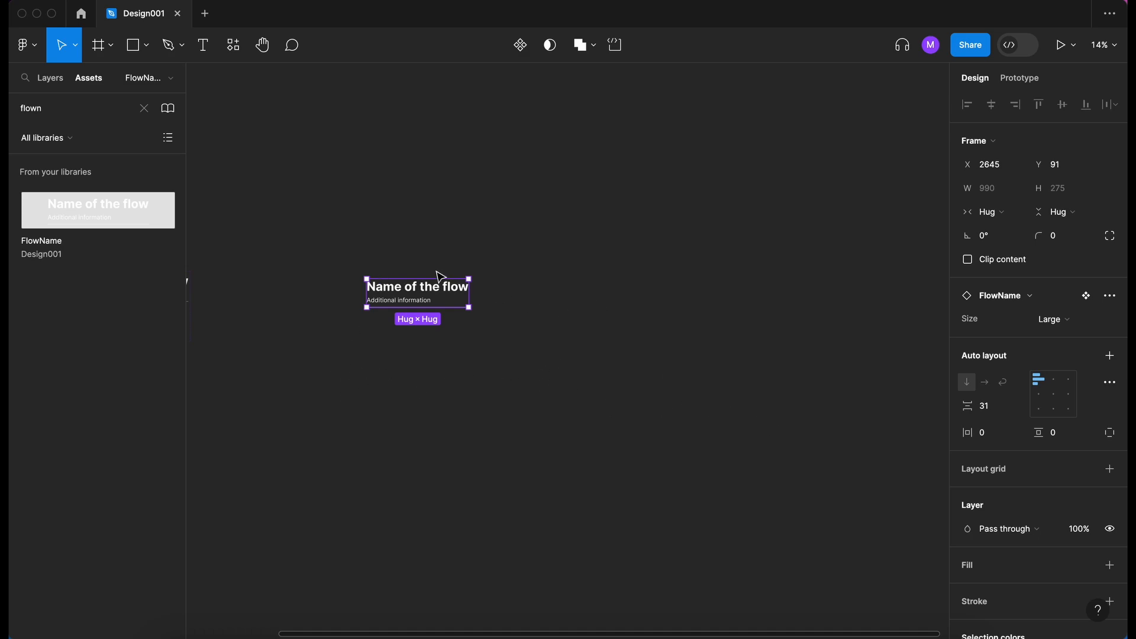
pyautogui.moveTo(468, 291); pyautogui.dragTo(861, 296)
pyautogui.rightClick(566, 391)
pyautogui.click(351, 366)
pyautogui.click(351, 365)
pyautogui.scroll(-2, 327, 409)
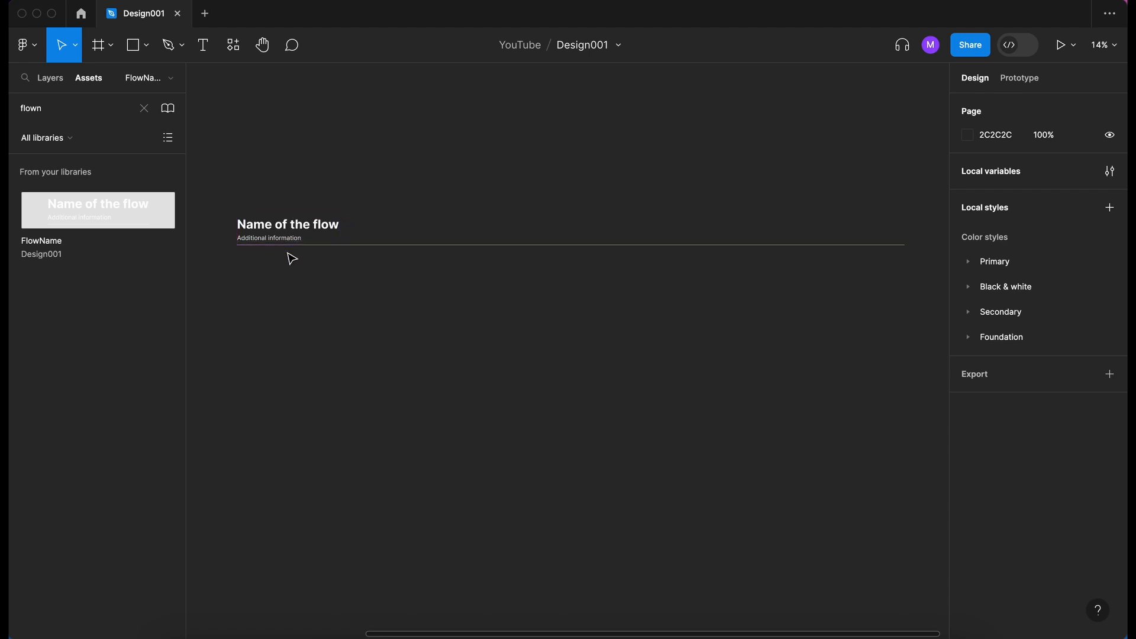
# - Duplicate the heading below at X 2645, Y 1062, switch the copy to the Small size and widen it to about 2615
pyautogui.moveTo(290, 243); pyautogui.dragTo(291, 337)
pyautogui.click(1051, 319)
pyautogui.click(1032, 338)
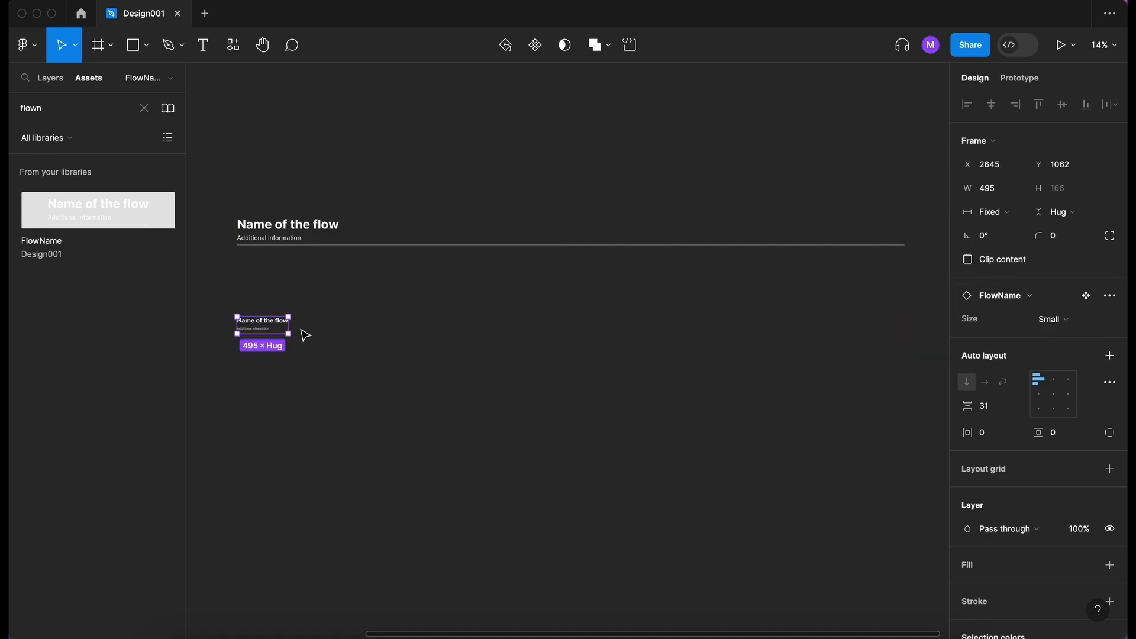
pyautogui.moveTo(292, 325); pyautogui.dragTo(508, 333)
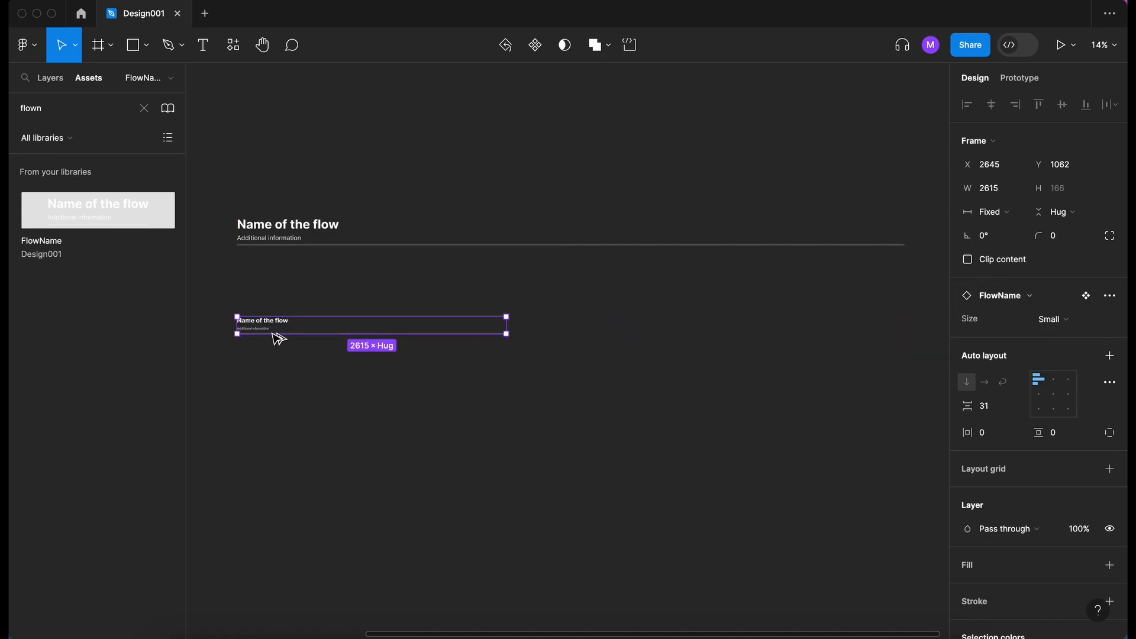
# - Duplicate the Small heading into a two-by-two grid under the Large one, with the last copy at about X 6517, Y 1818
pyautogui.moveTo(261, 332); pyautogui.dragTo(658, 332)
pyautogui.moveTo(253, 323); pyautogui.dragTo(681, 409)
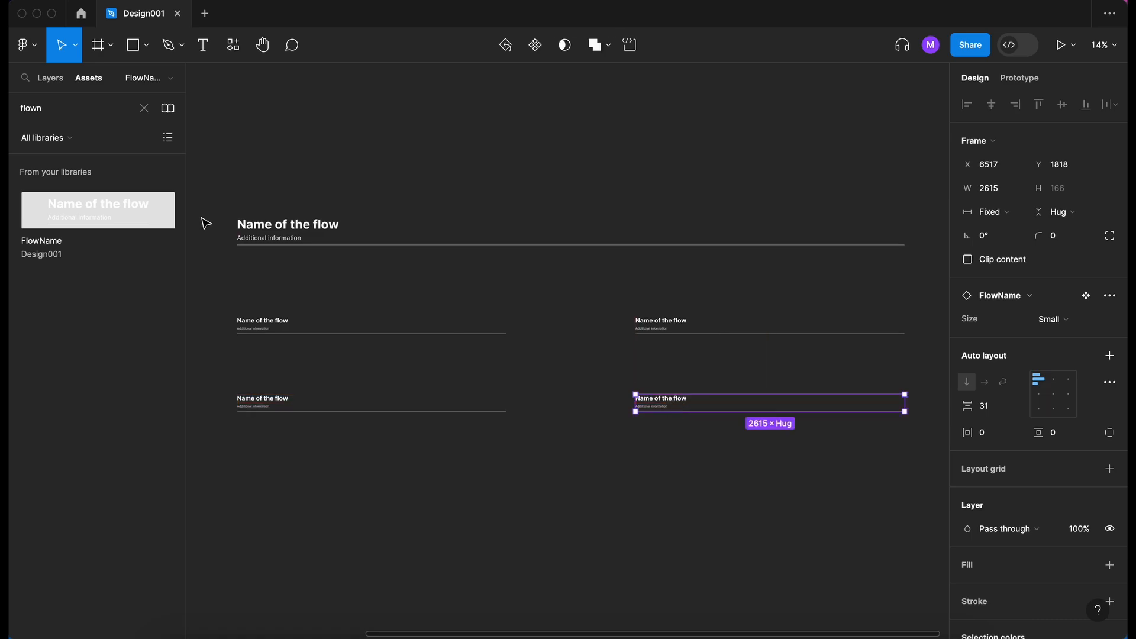
# - Change the Large heading's title text to "Checkout flow"
pyautogui.doubleClick(262, 223)
pyautogui.write('Ch')
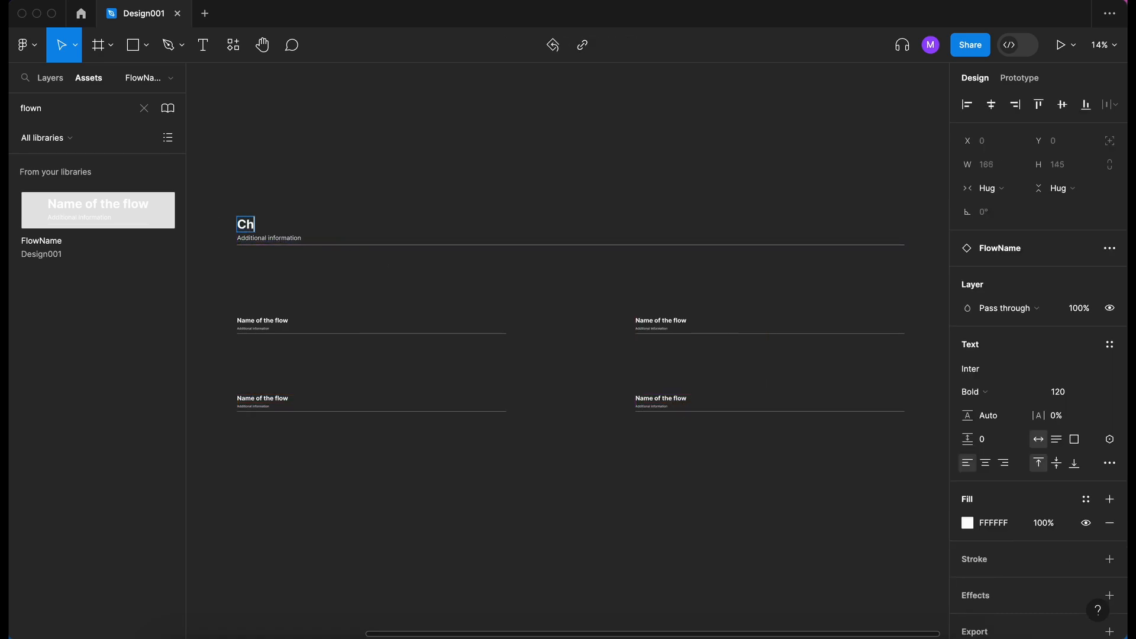
pyautogui.write('eckout flow')
# - Change the titles of the two Small headings in the upper row to "Basket" and "Address"
pyautogui.doubleClick(259, 321)
pyautogui.write('Basket')
pyautogui.press('Escape')
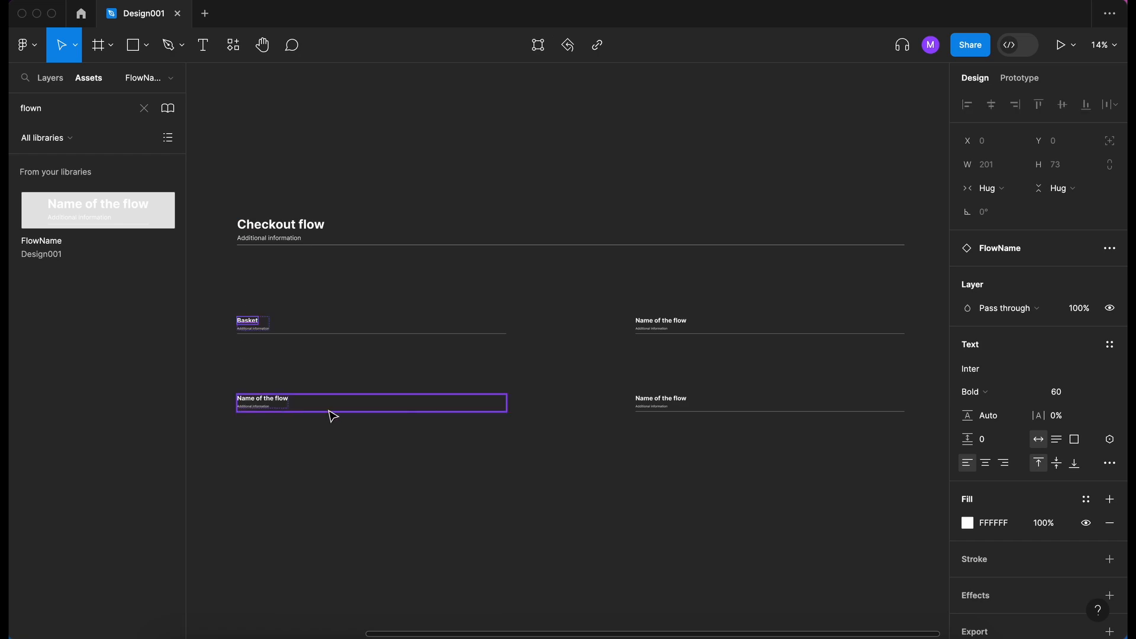
pyautogui.doubleClick(669, 320)
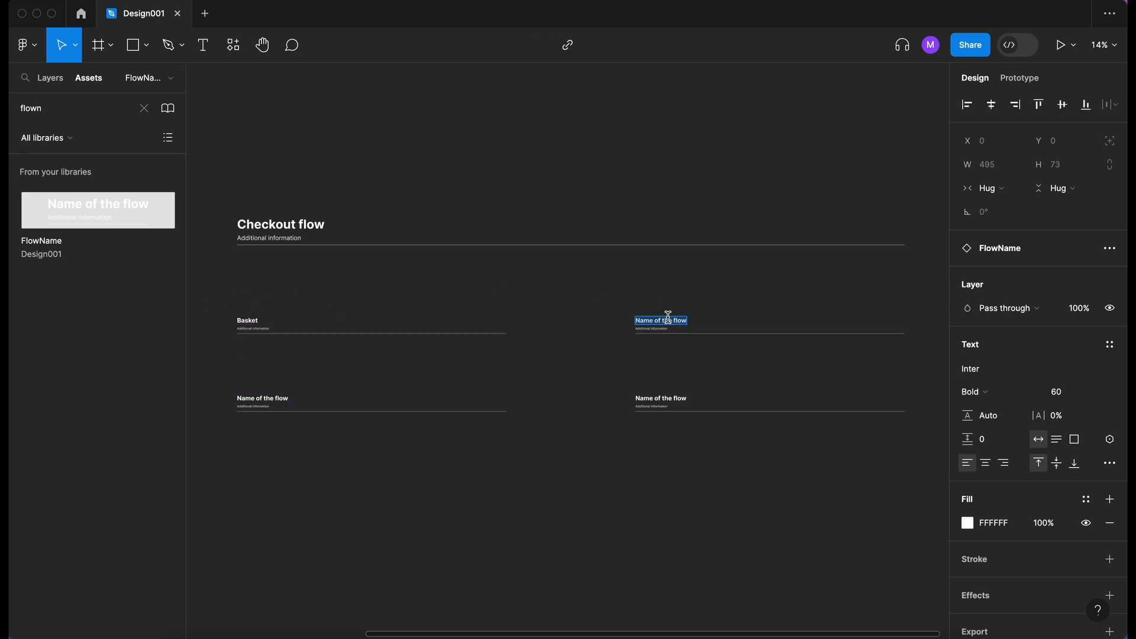
pyautogui.write('Address')
pyautogui.press('Escape')
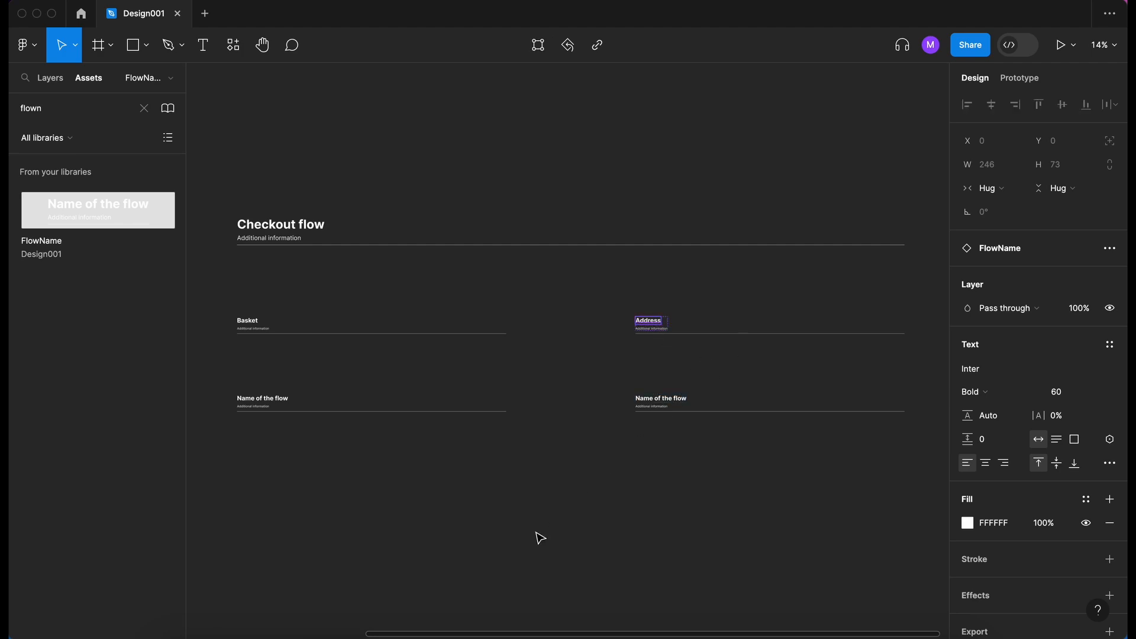
pyautogui.press('Escape')
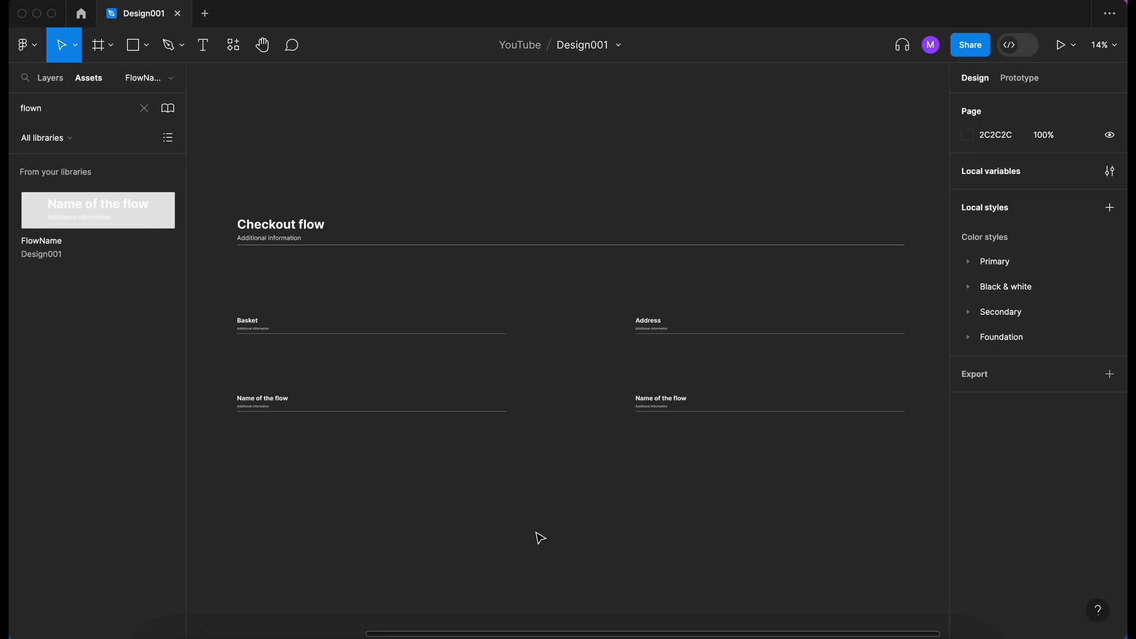